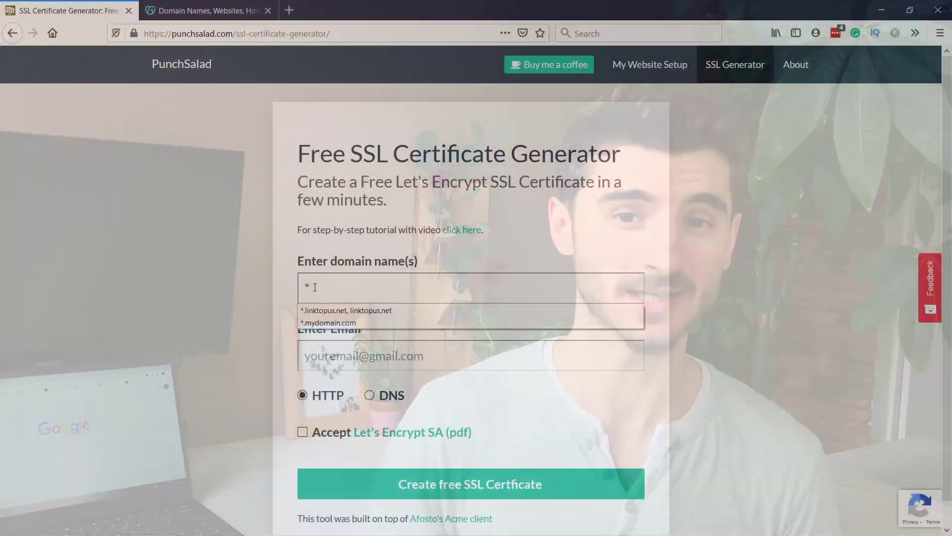
Step: Enter '*.linktopus.net, linktopus.net' into the generator's domain name field
type("inktopus.net,")
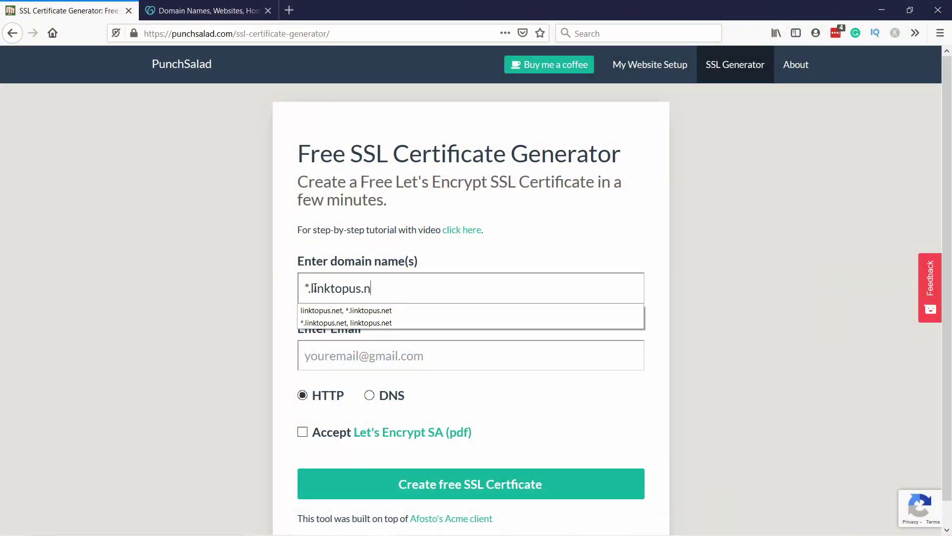
type(" linktopus.net")
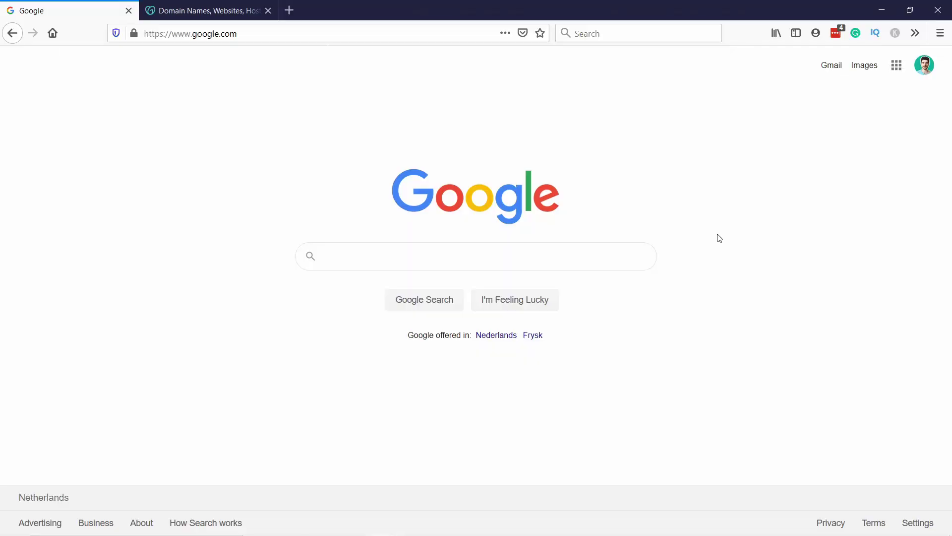
Step: Search Google for 'punchsalad ssl wildcard generator' and open the PunchSalad Free SSL Certificate Generator result
left_click(343, 255)
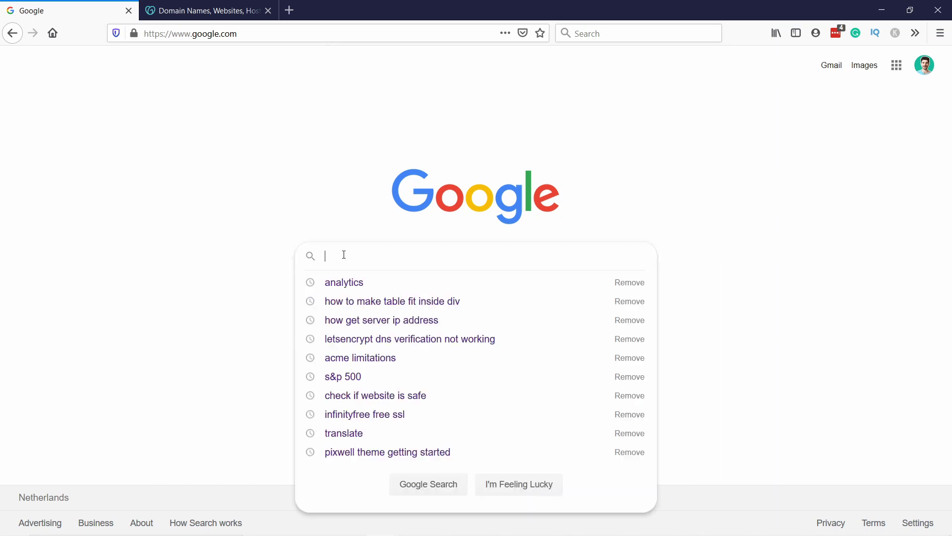
type("punchsal")
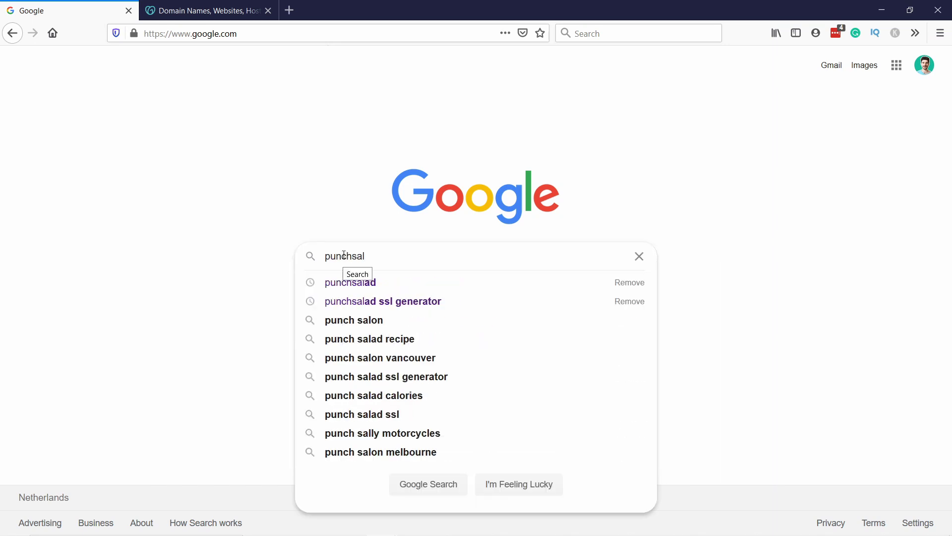
type("ad ssl w")
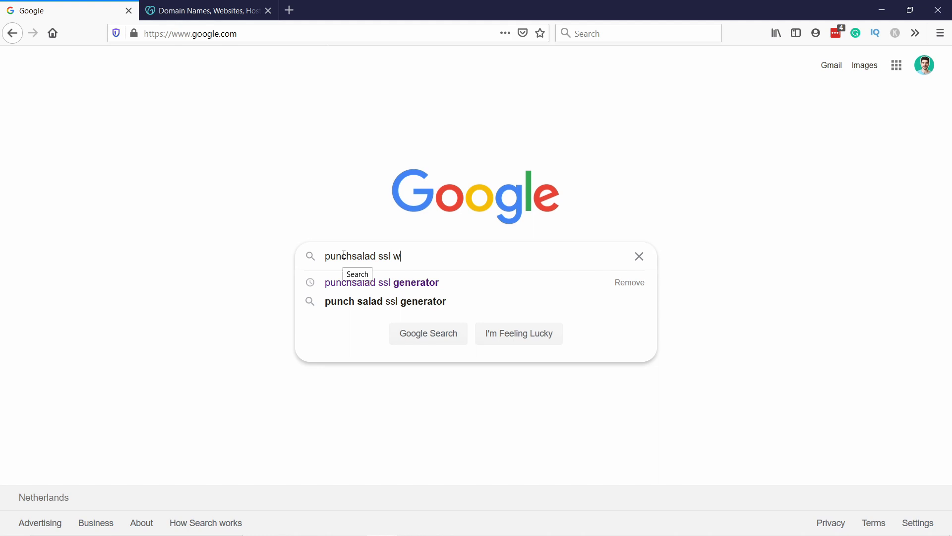
type("ildcard generator")
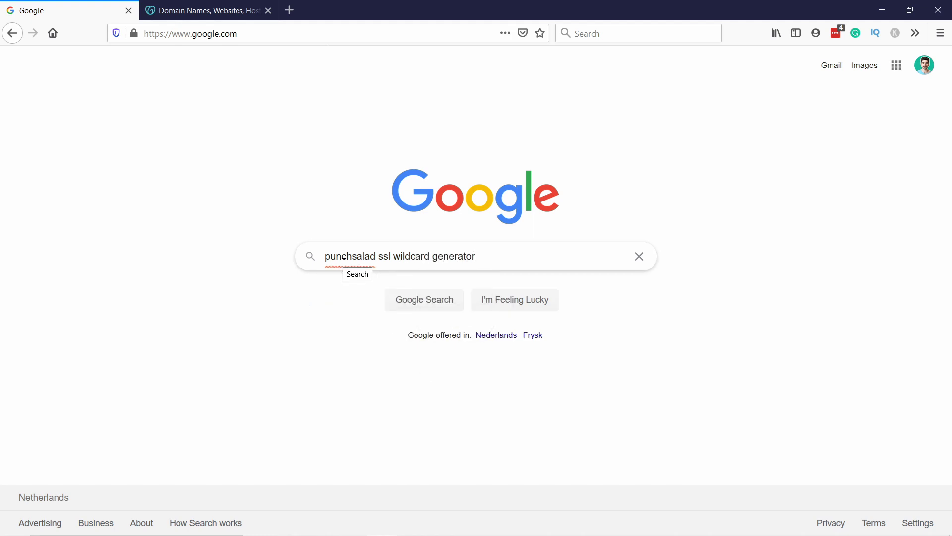
key("Return")
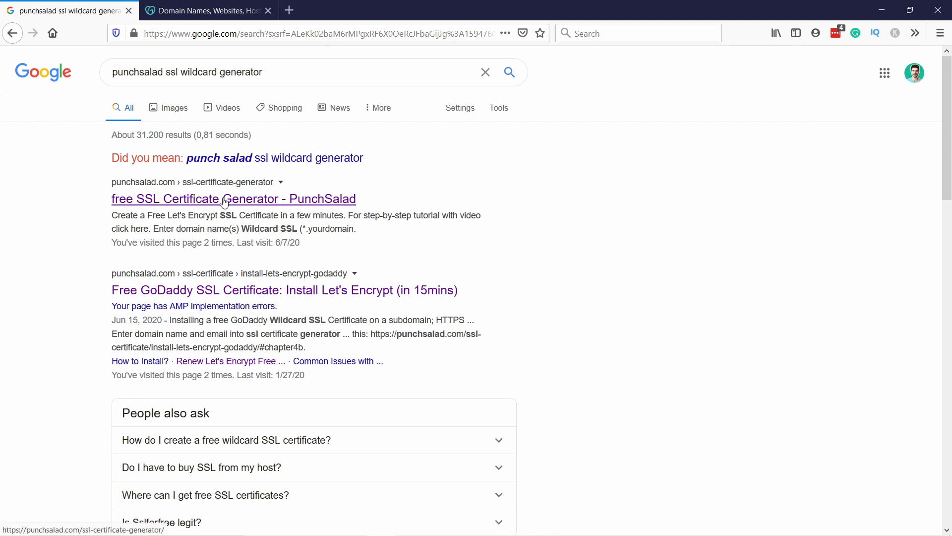
left_click(322, 159)
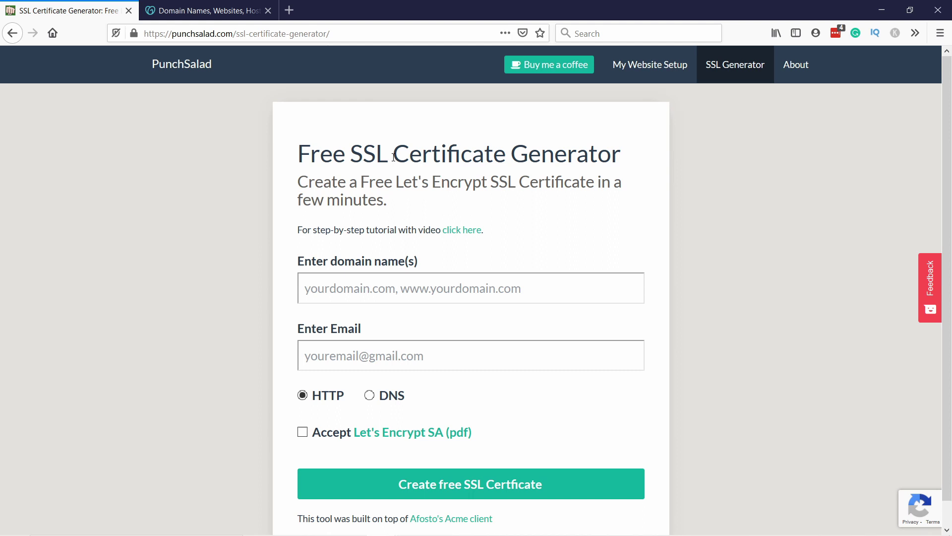
Step: Enter the domains *.linktopus.net and linktopus.net in the domain name field
left_click(315, 288)
type("*")
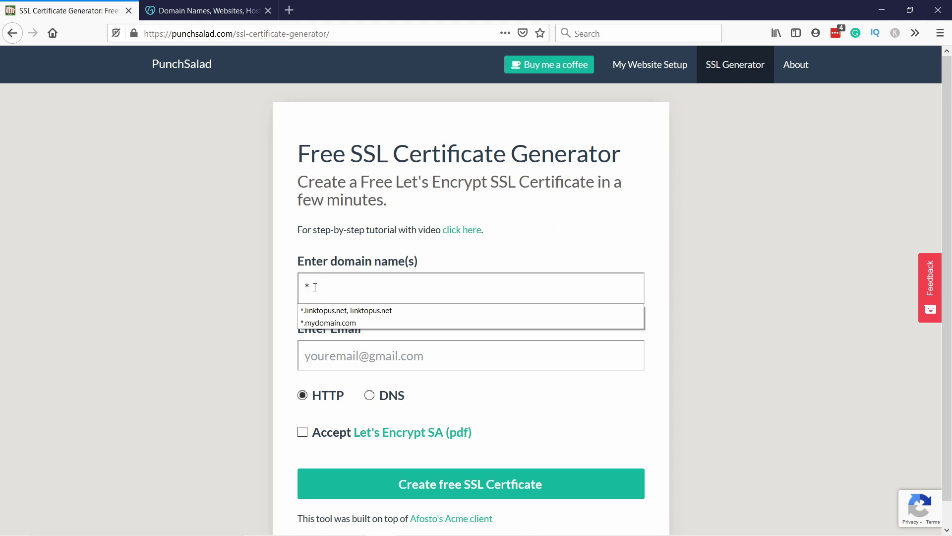
type(".")
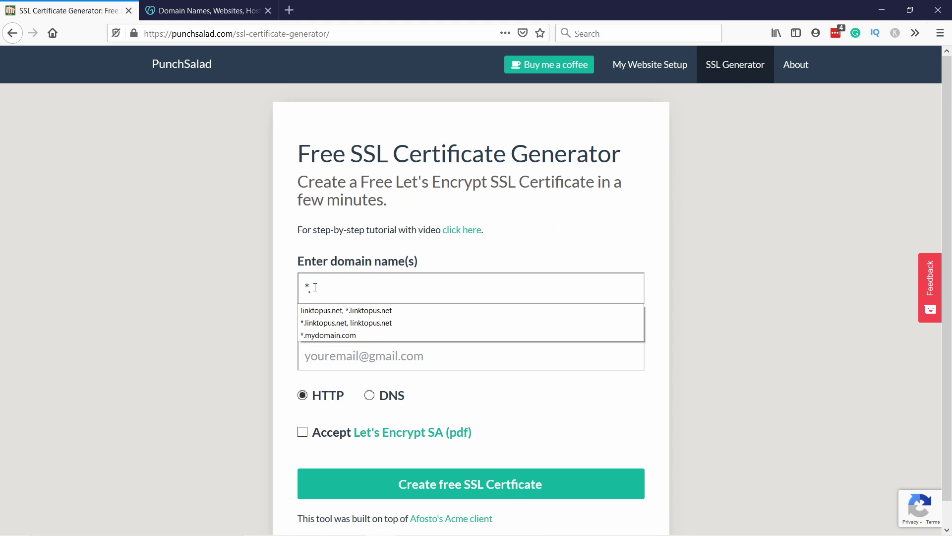
type("linktopus.")
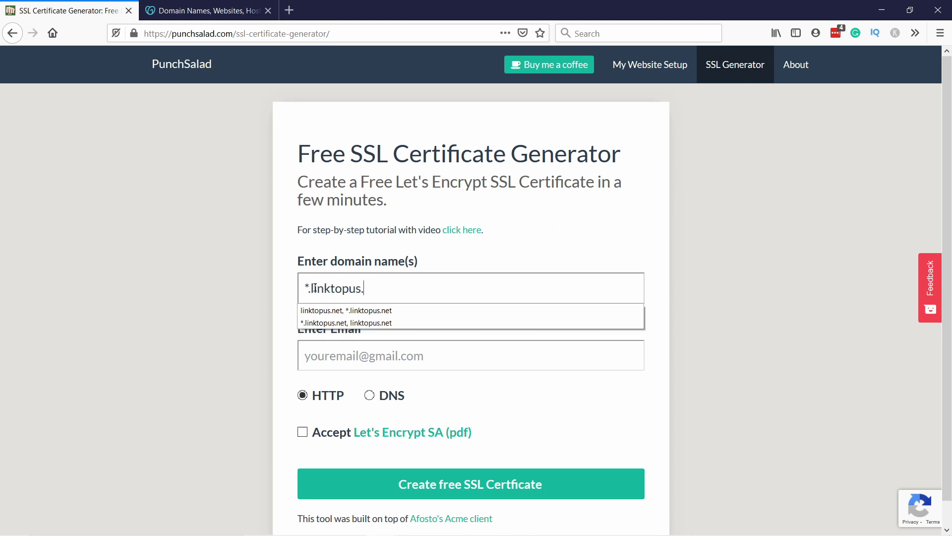
type("net,")
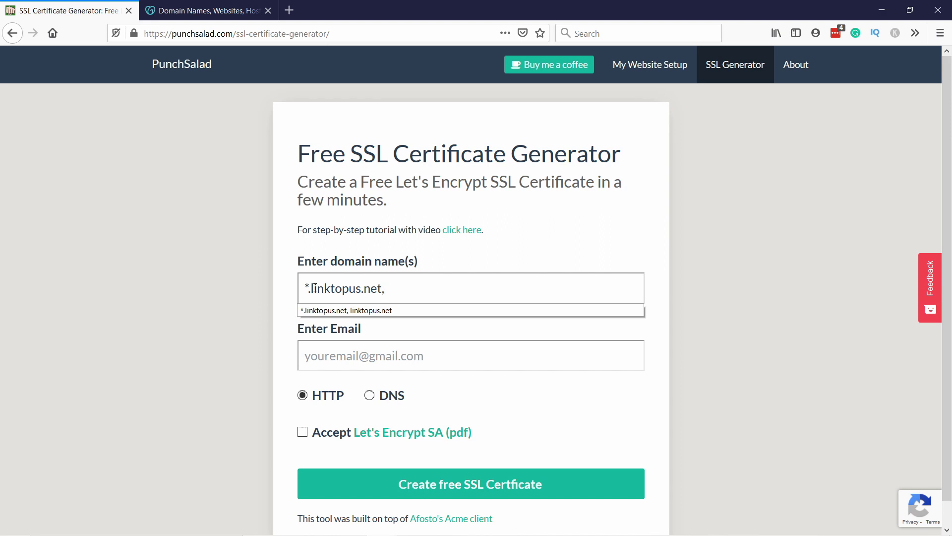
type(" linktopus.net")
left_click_drag(388, 287, 462, 290)
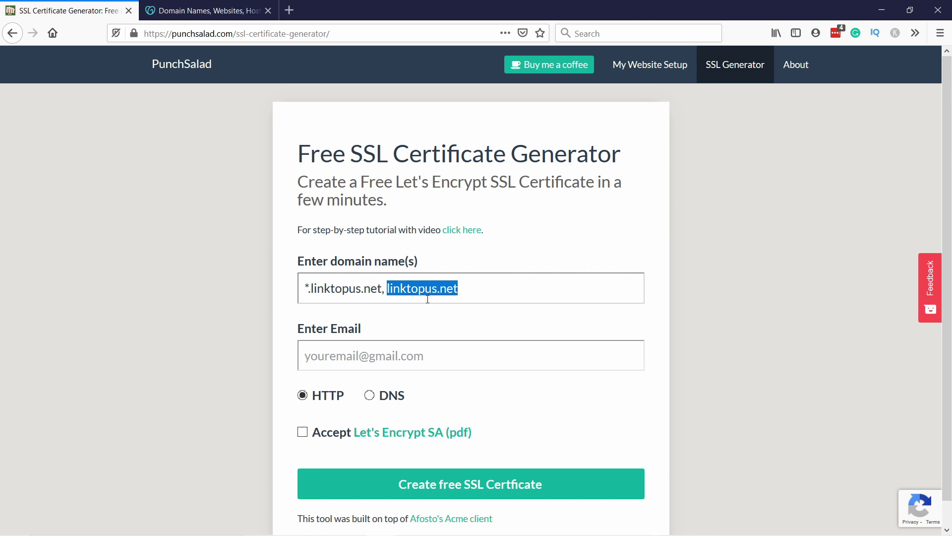
left_click(396, 284)
left_click_drag(389, 288, 472, 287)
left_click(473, 291)
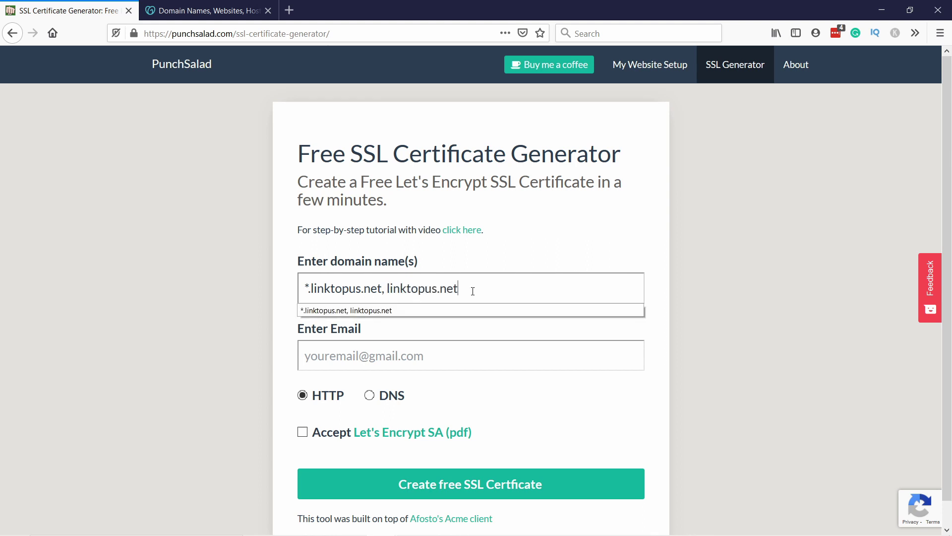
left_click(416, 296)
left_click(422, 288)
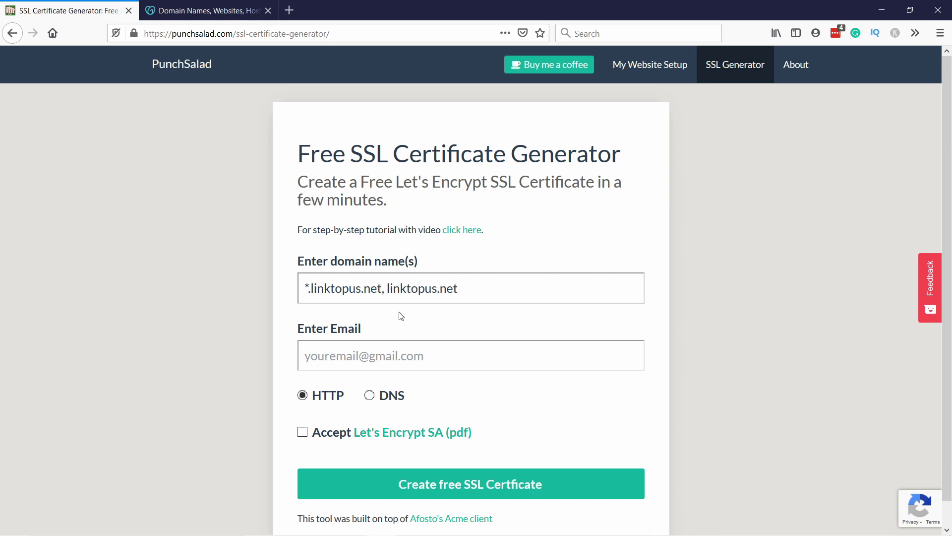
Step: Fill in the saved contact e-mail, choose DNS verification, accept Let's Encrypt terms, and create the certificate
left_click(374, 351)
type("tips")
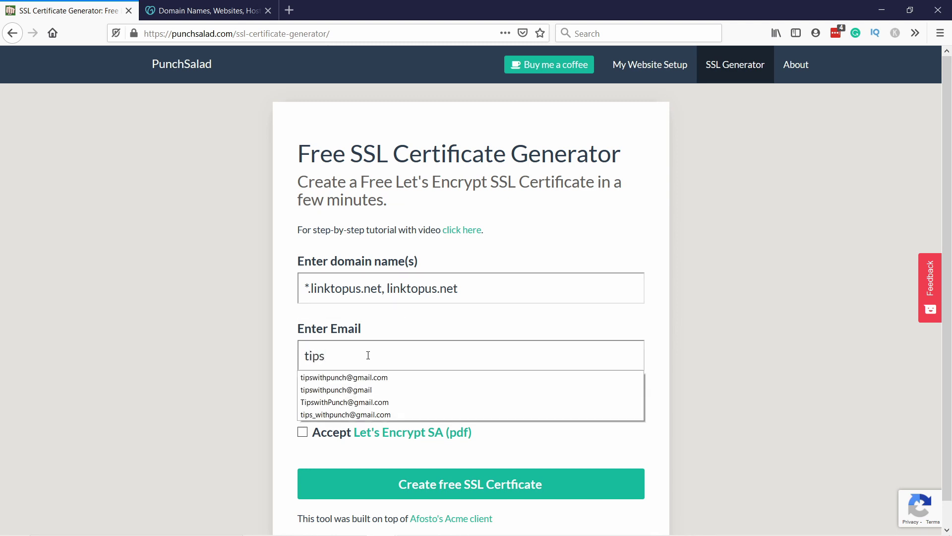
left_click(376, 378)
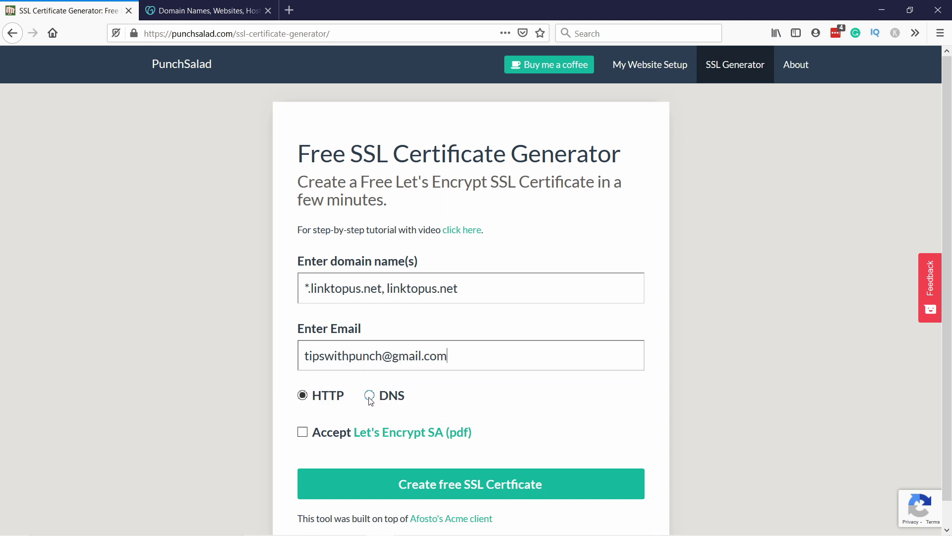
left_click(369, 396)
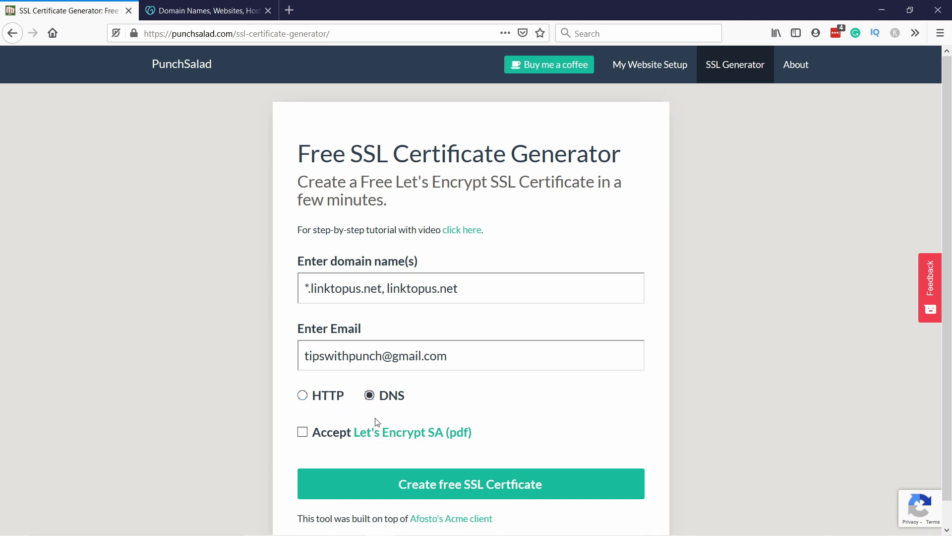
left_click(302, 432)
scroll(431, 459, "down", 1)
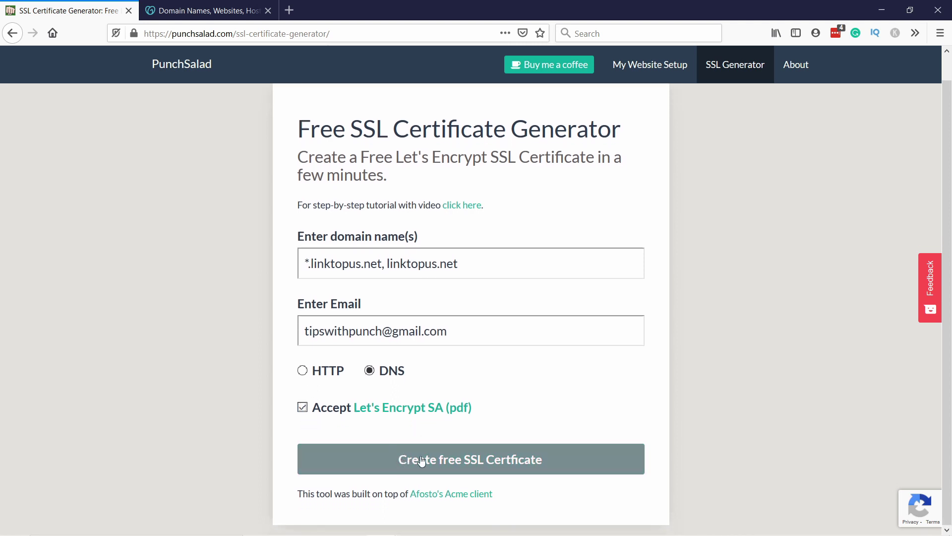
left_click(496, 459)
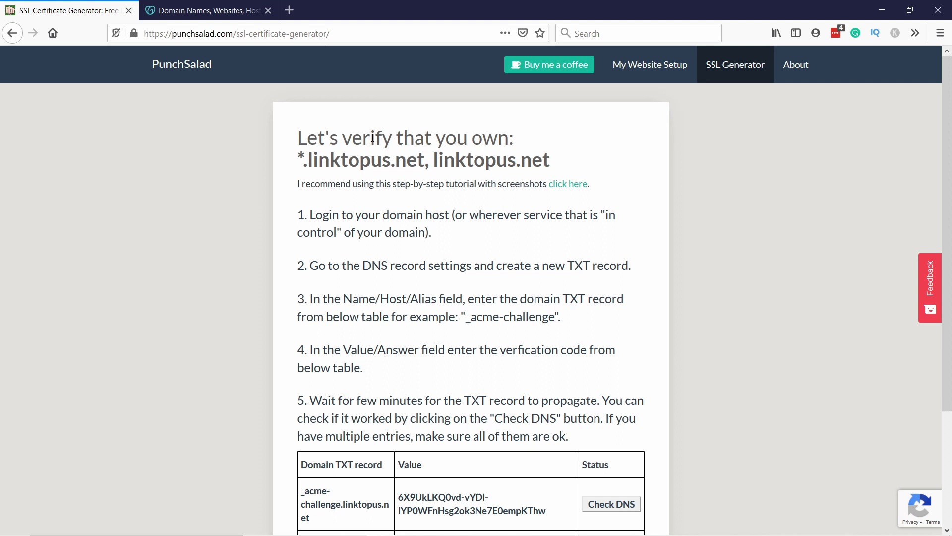
Step: Scroll down to the two _acme-challenge.linktopus.net TXT records and their verification values
left_click_drag(297, 159, 584, 159)
left_click(585, 159)
scroll(412, 218, "down", 3)
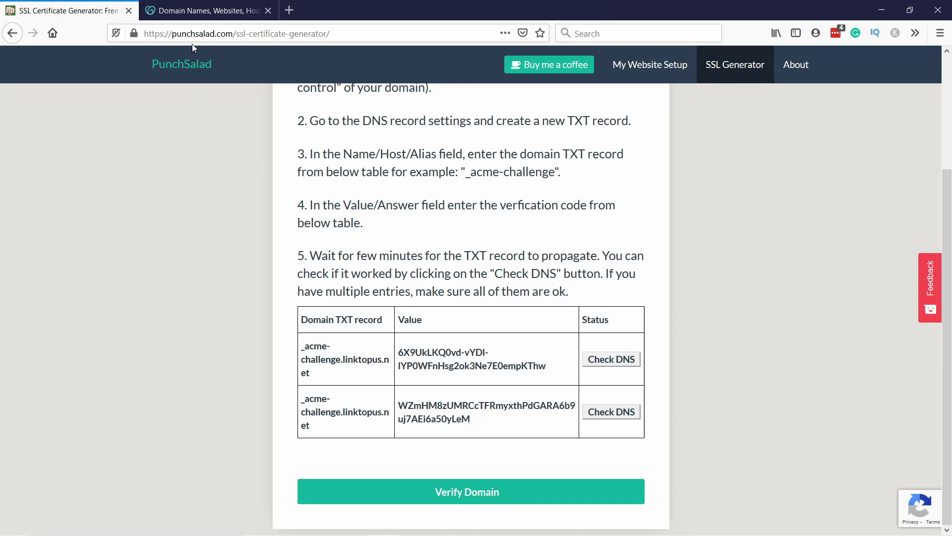
Step: Switch to the GoDaddy tab and sign in with the account password
left_click(206, 11)
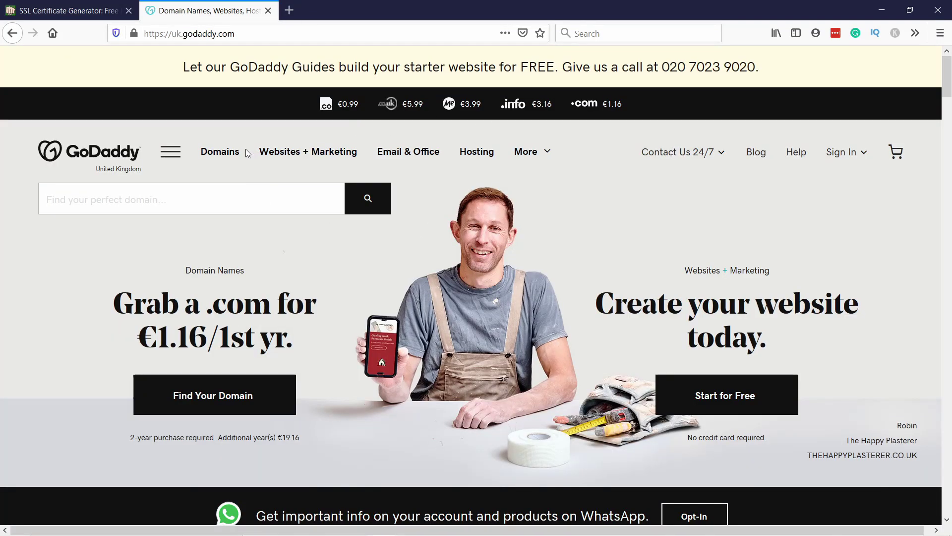
left_click(843, 152)
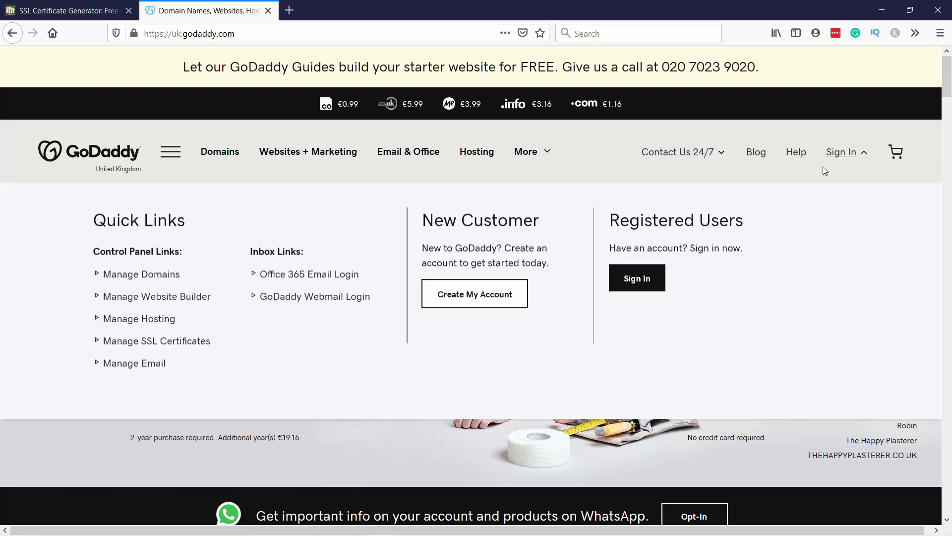
left_click(645, 279)
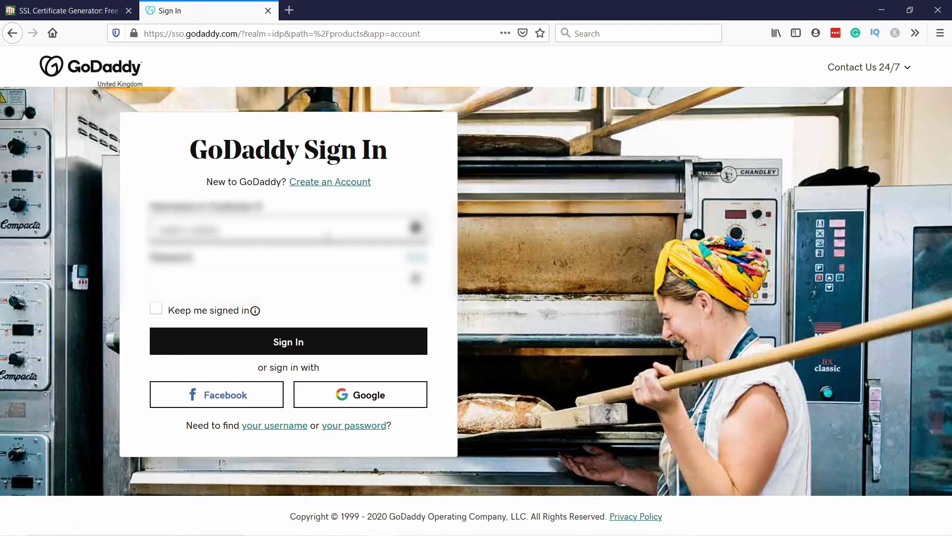
key("Tab")
type("********")
key("Return")
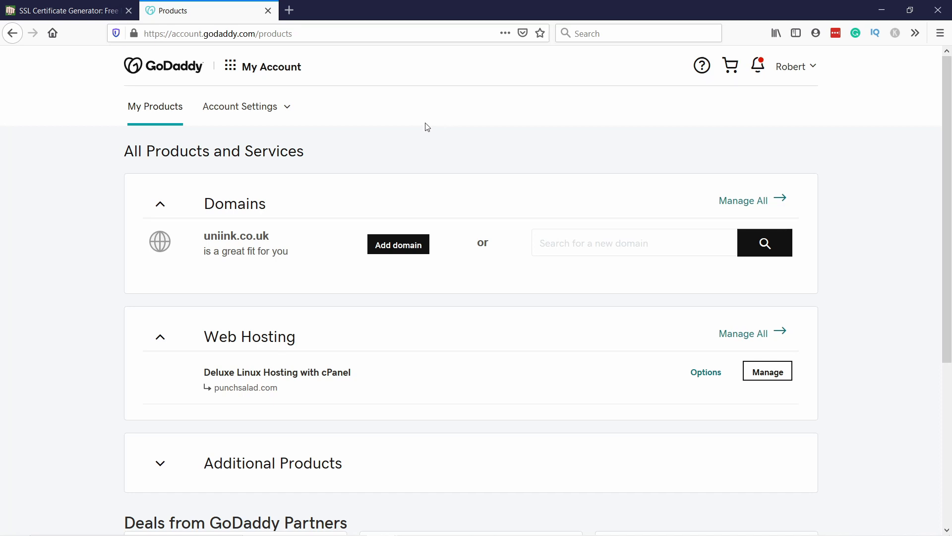
Step: Open linktopus.net from the Domains list in My Account
left_click(233, 72)
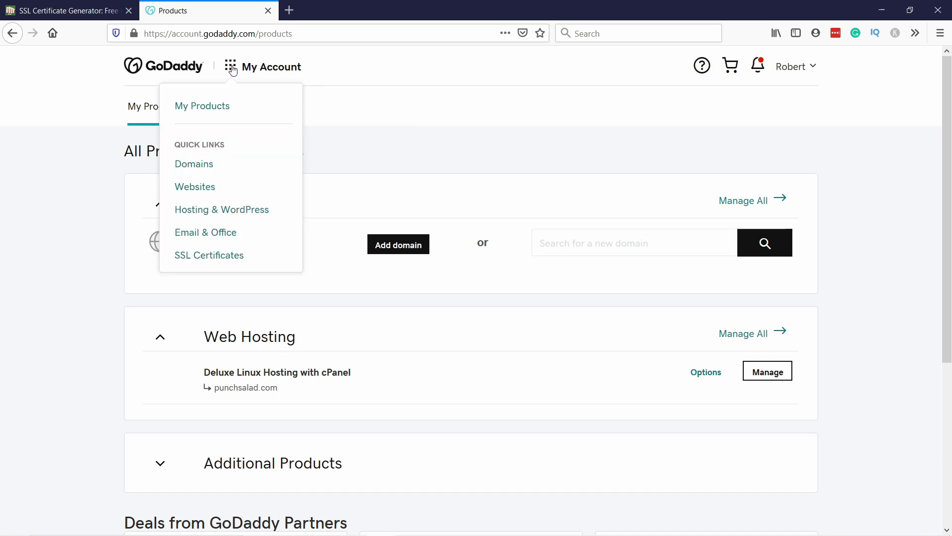
left_click(208, 167)
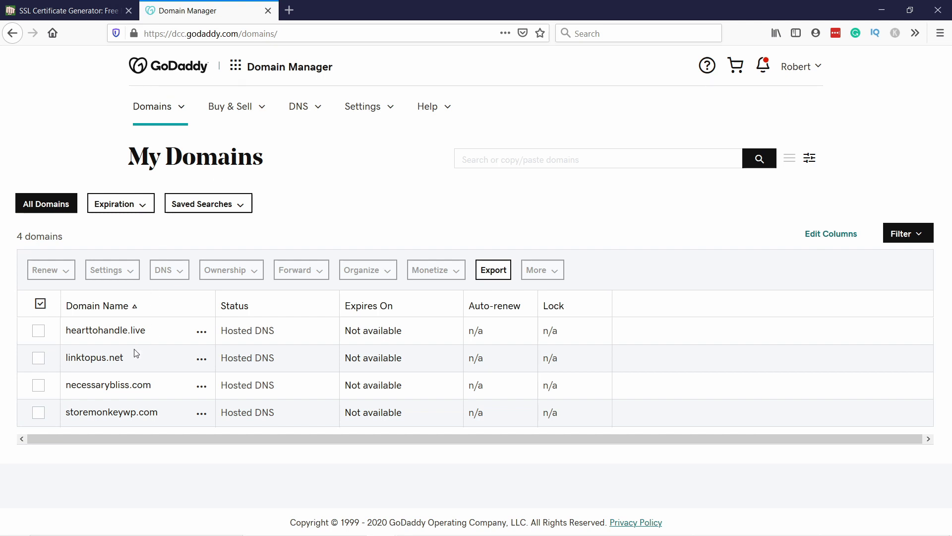
left_click(94, 362)
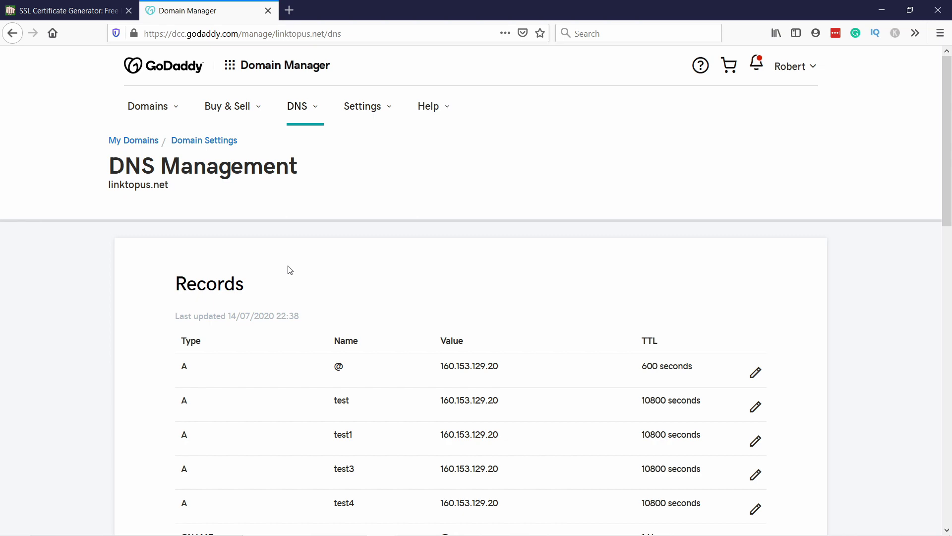
Step: Start a new DNS record for linktopus.net with type TXT
scroll(287, 223, "down", 3)
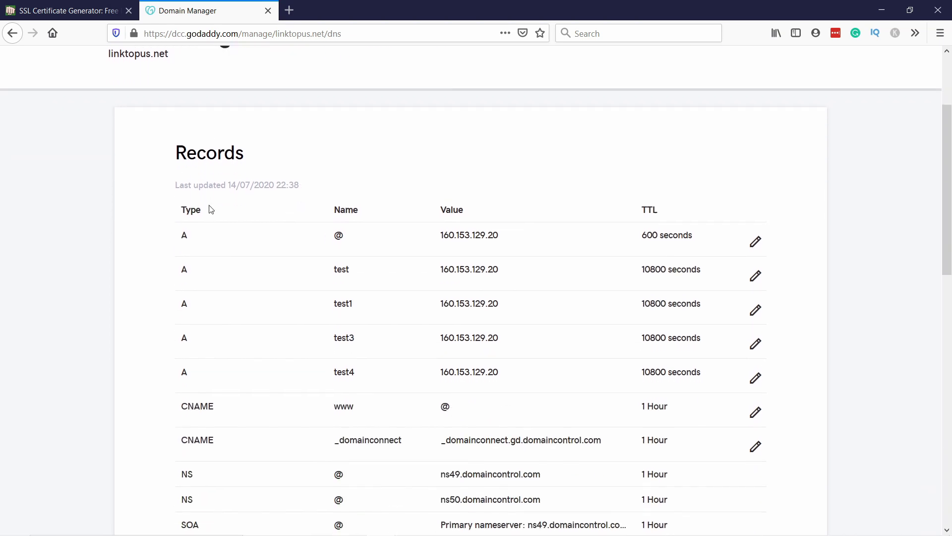
scroll(290, 168, "down", 7)
scroll(424, 245, "up", 7)
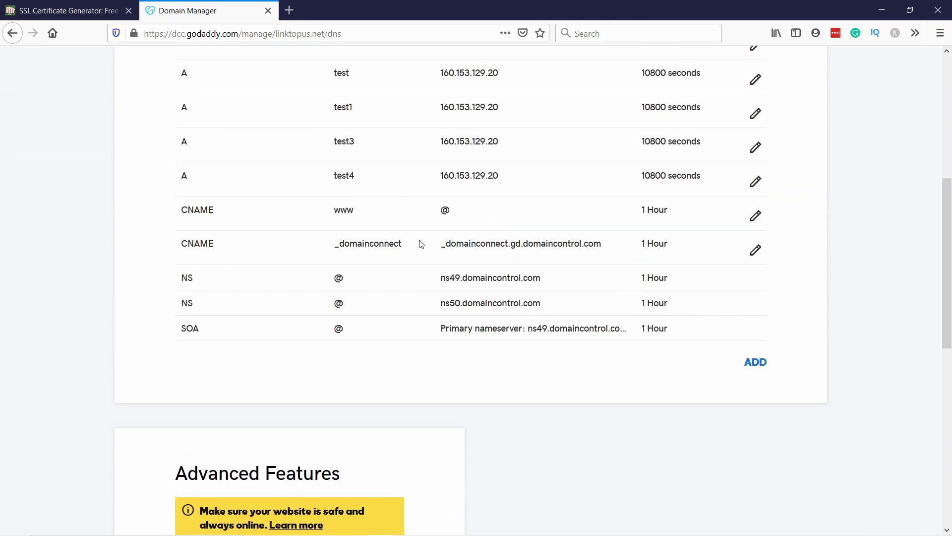
scroll(424, 244, "down", 4)
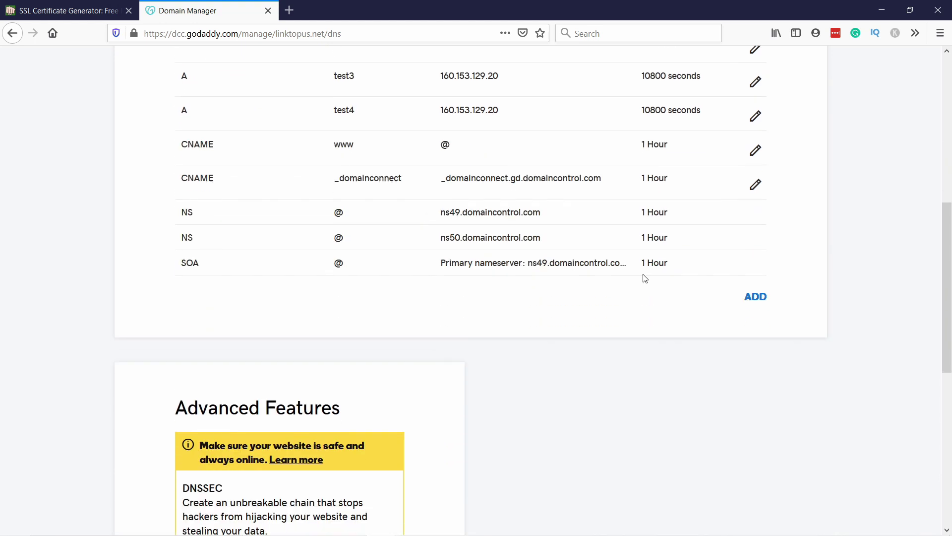
left_click(754, 297)
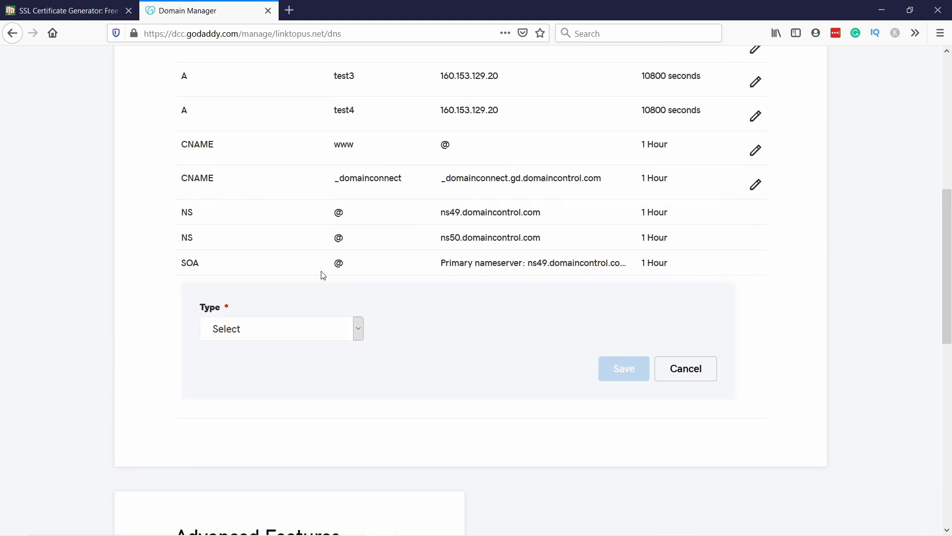
scroll(323, 274, "down", 1)
left_click(259, 266)
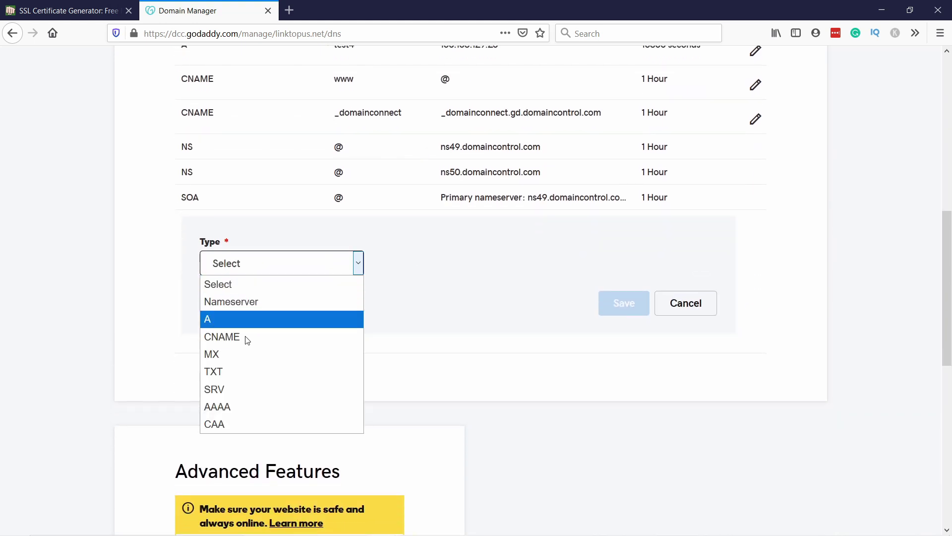
left_click(231, 374)
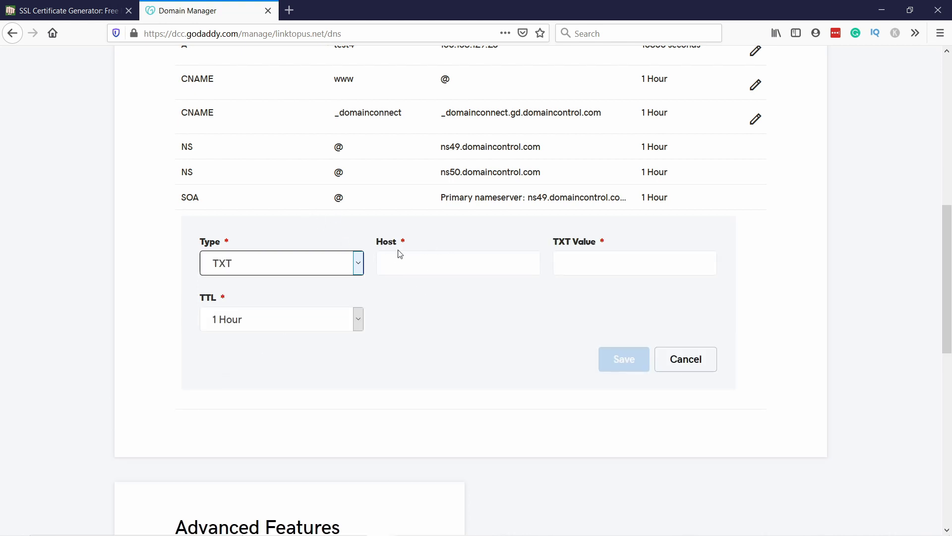
Step: Copy _acme-challenge from the generator page and paste it as the record's host
left_click(72, 16)
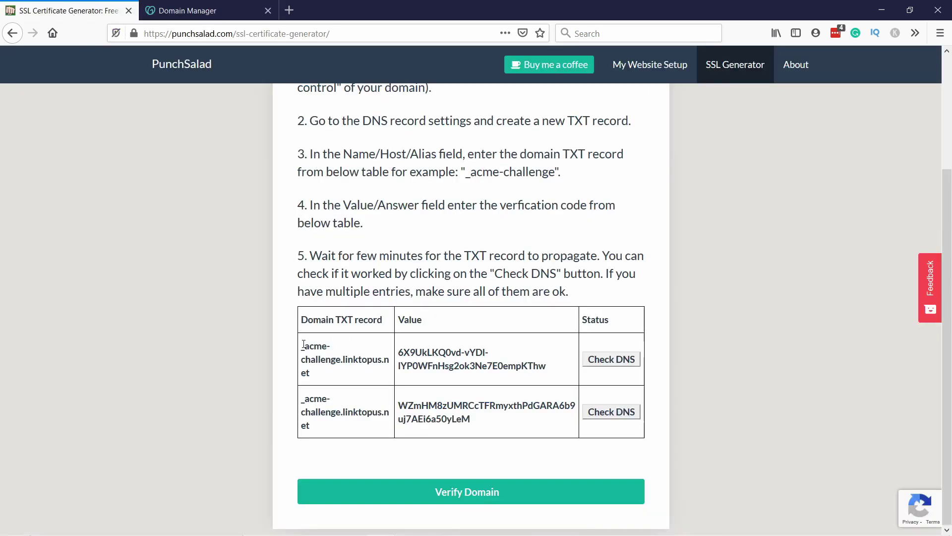
left_click_drag(305, 344, 342, 361)
right_click(310, 346)
left_click(325, 355)
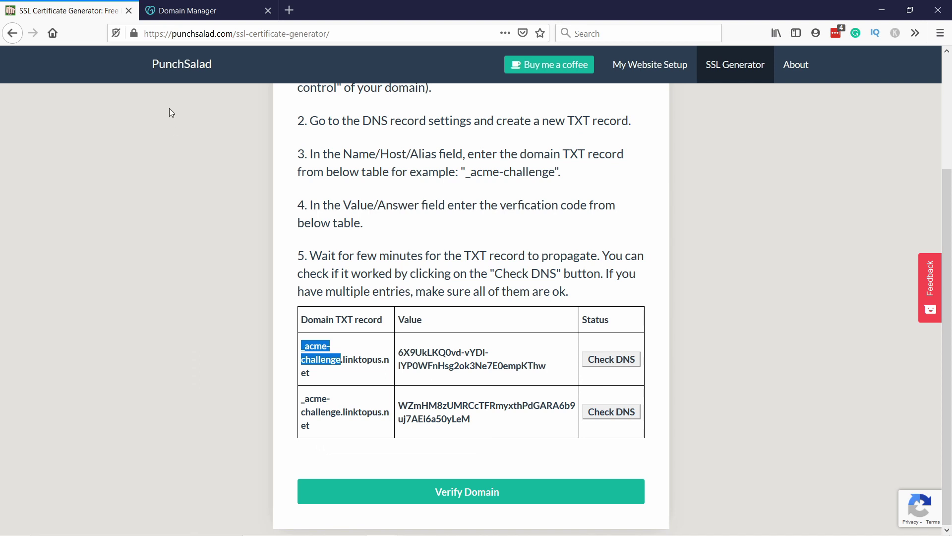
left_click(171, 18)
left_click(427, 268)
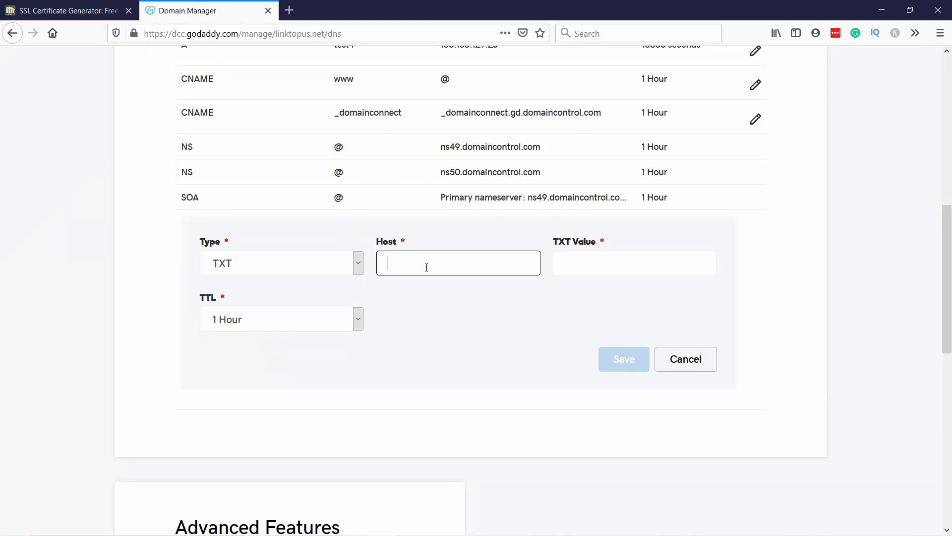
key("ctrl+v")
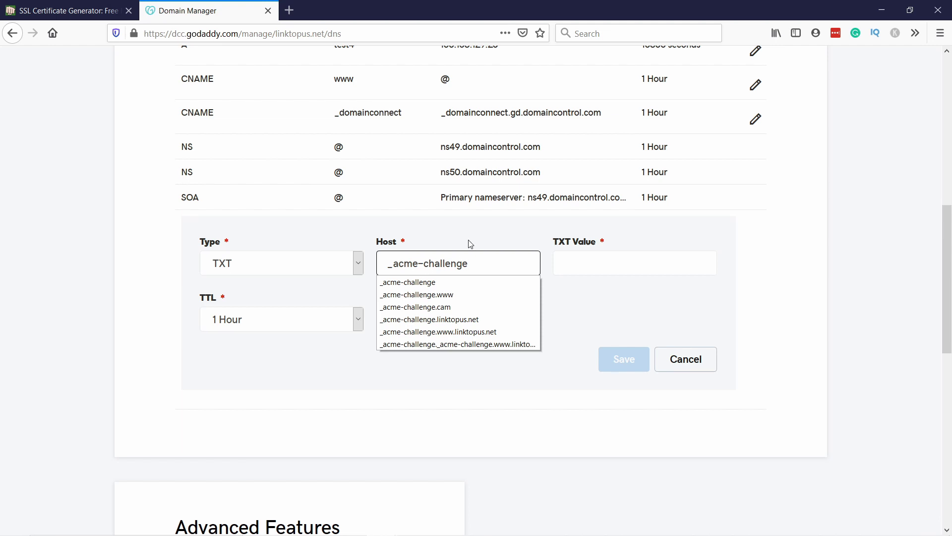
left_click(570, 296)
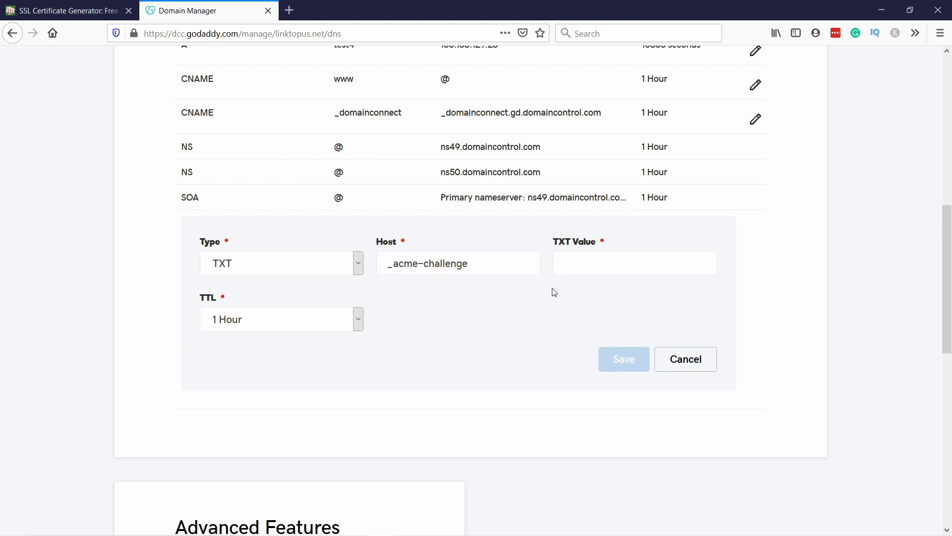
Step: Copy the first verification value from the generator into the record's TXT value
left_click(64, 10)
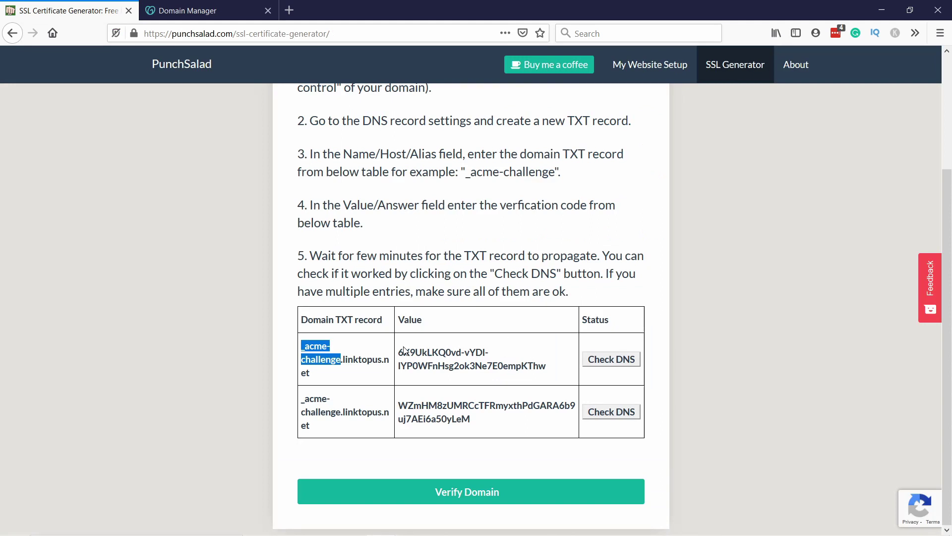
left_click_drag(400, 353, 551, 368)
right_click(522, 362)
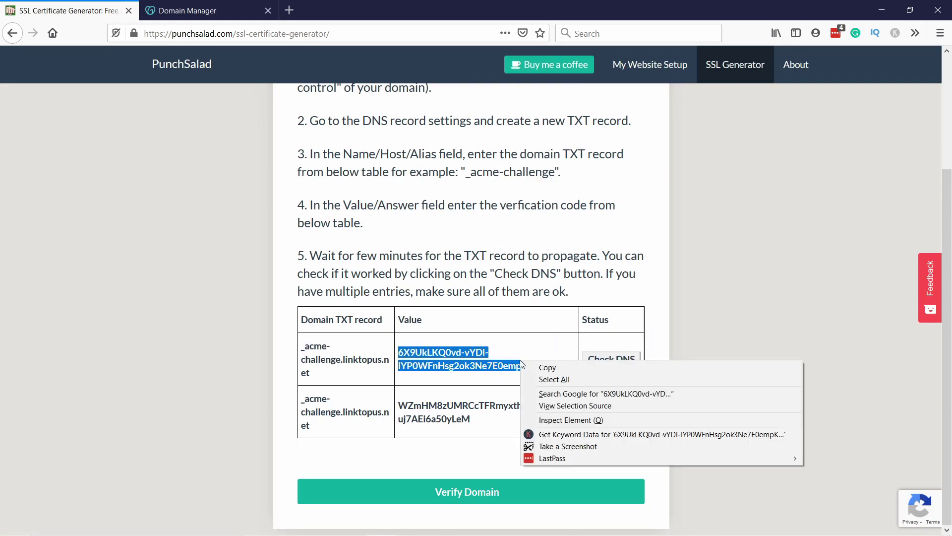
left_click(547, 368)
left_click(180, 16)
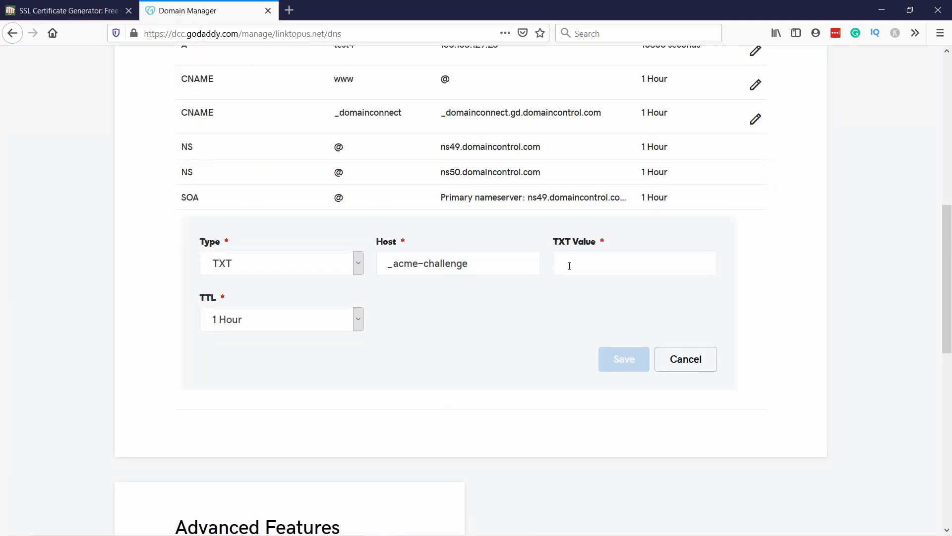
left_click(586, 269)
key("ctrl+v")
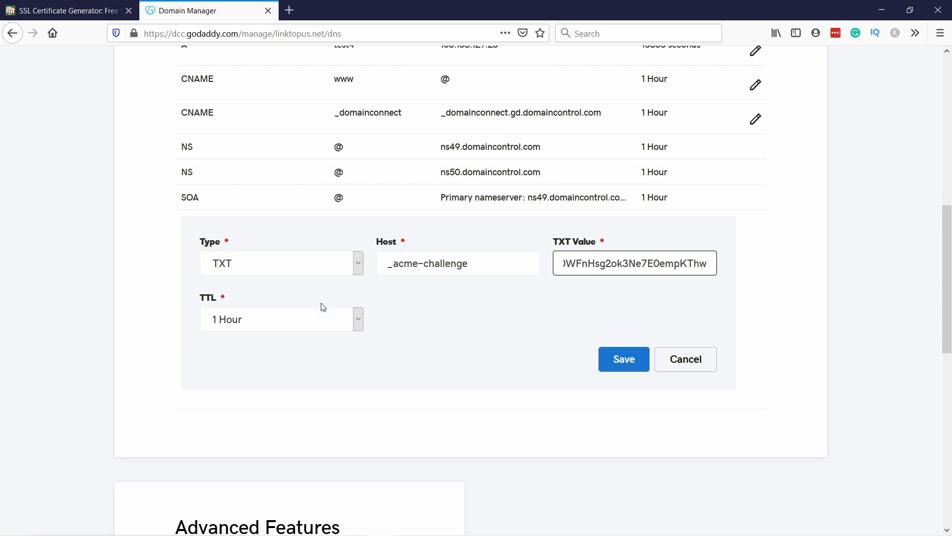
Step: Set a custom 600-second TTL and save the _acme-challenge TXT record
left_click(248, 325)
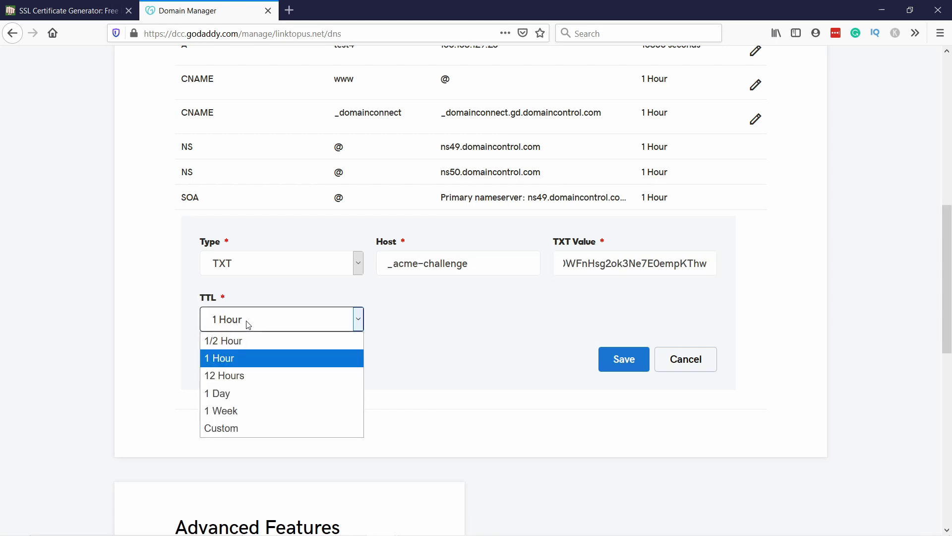
left_click(254, 427)
left_click_drag(395, 317, 381, 318)
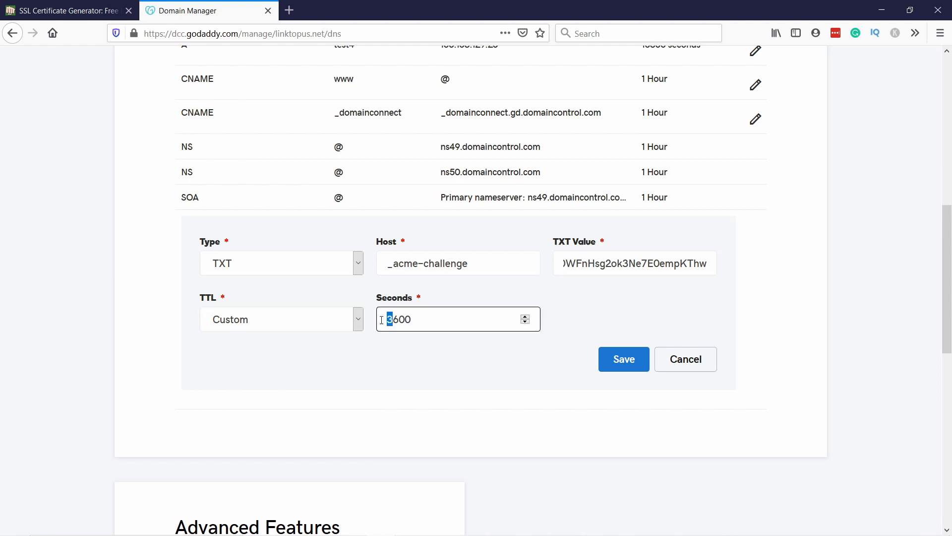
key("BackSpace")
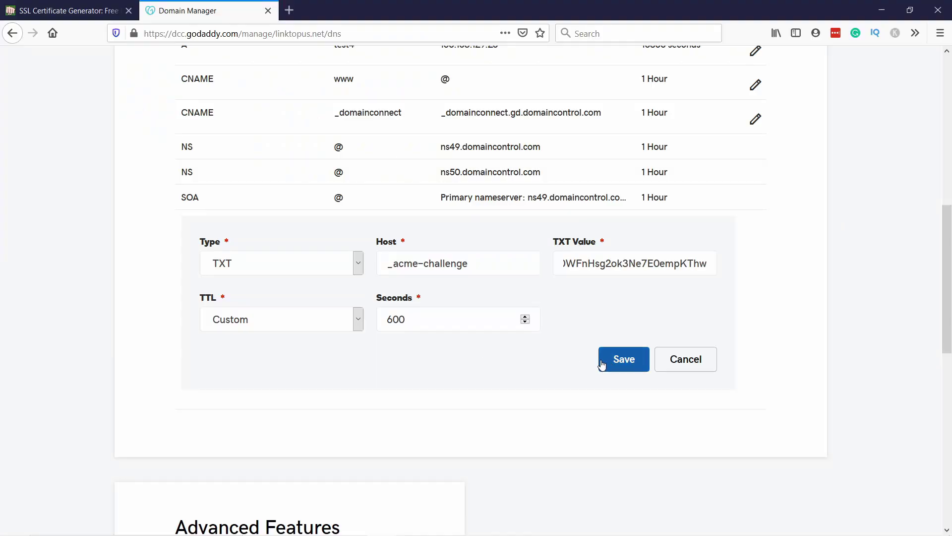
left_click(615, 363)
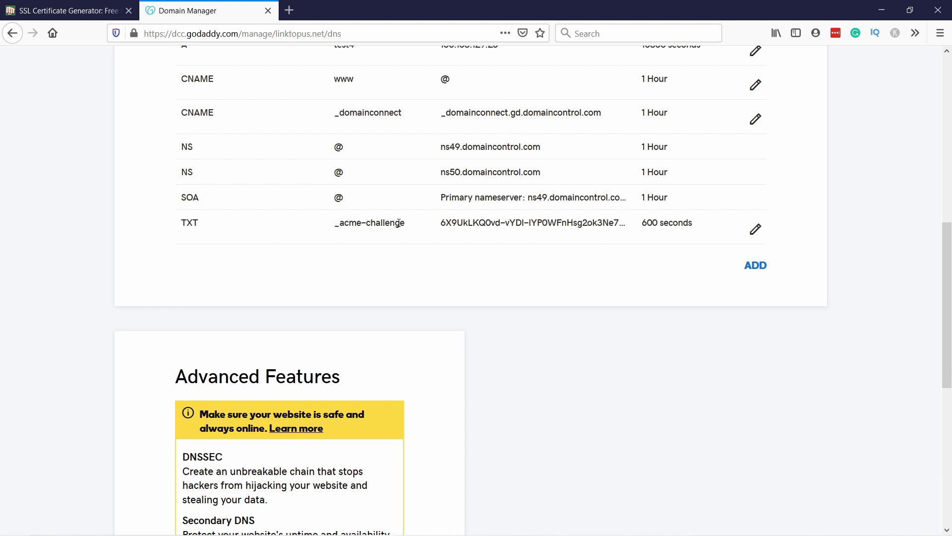
left_click_drag(336, 223, 405, 223)
left_click(344, 224)
Step: Copy the _acme-challenge name from the second TXT record row in the generator
left_click(69, 12)
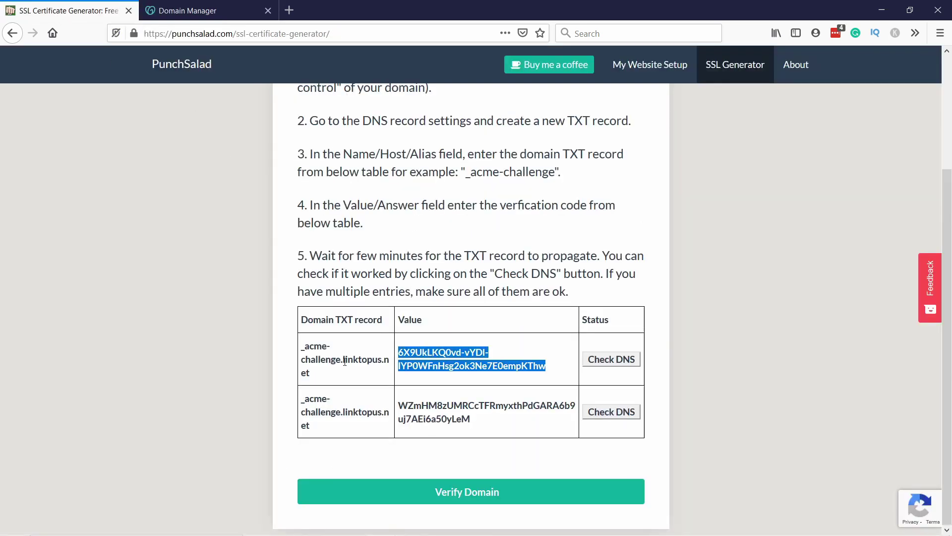
left_click_drag(343, 359, 346, 370)
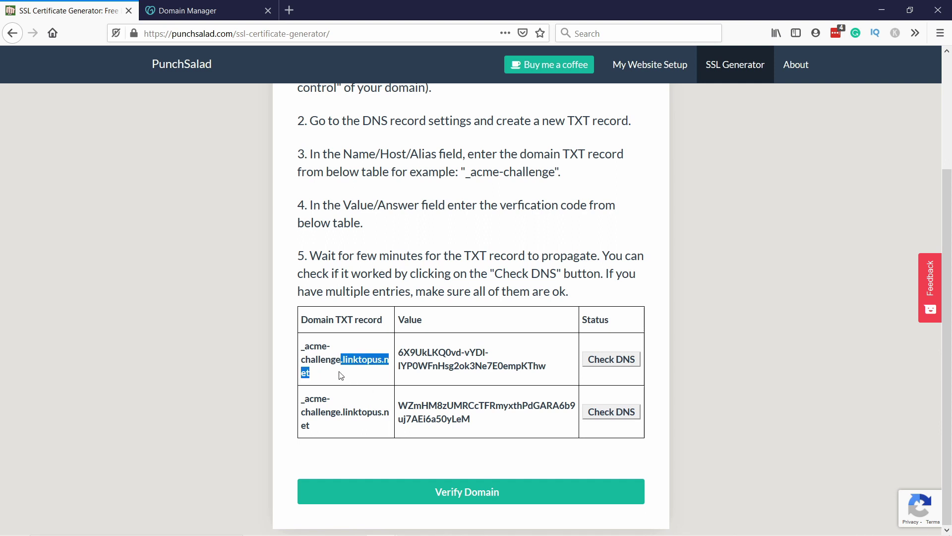
left_click(341, 375)
left_click_drag(302, 398, 344, 415)
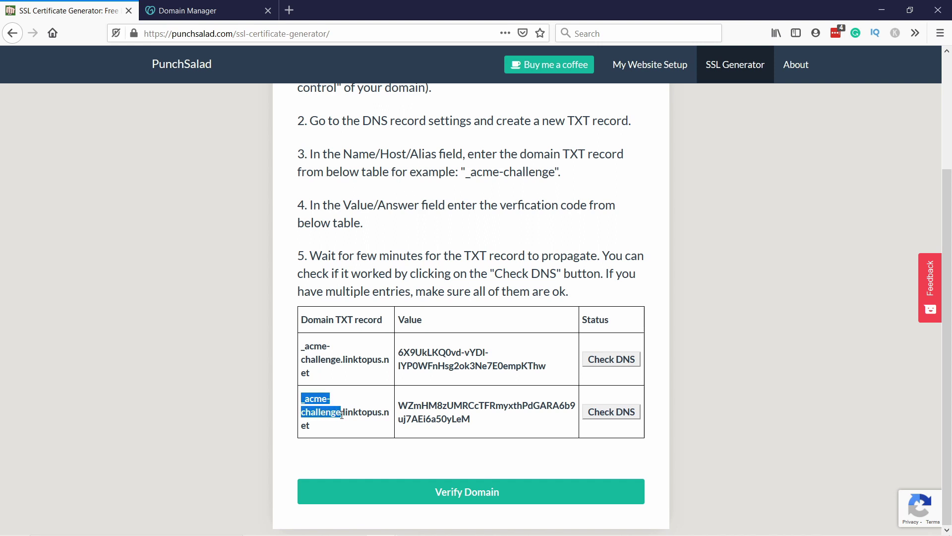
right_click(341, 414)
left_click(359, 415)
Step: Add another GoDaddy DNS record of type TXT with host _acme-challenge
left_click(168, 11)
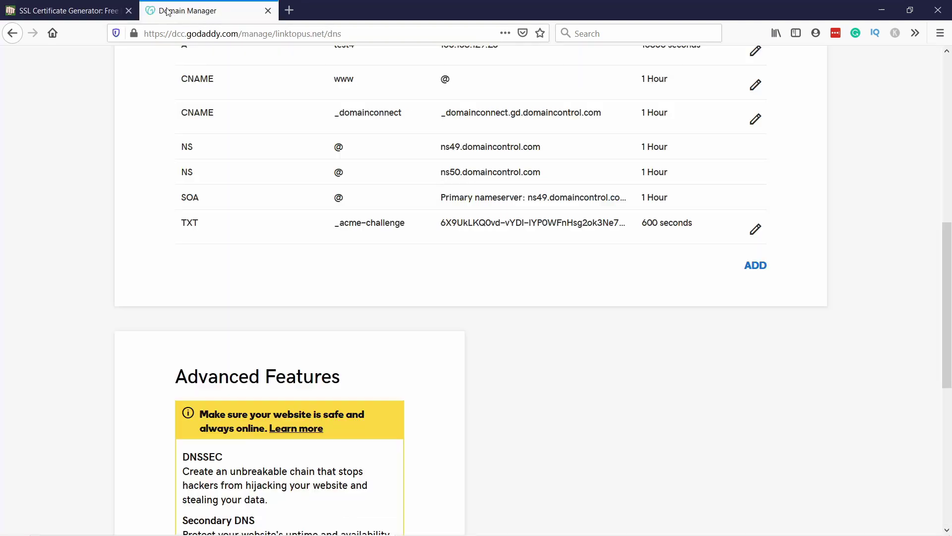
left_click(754, 272)
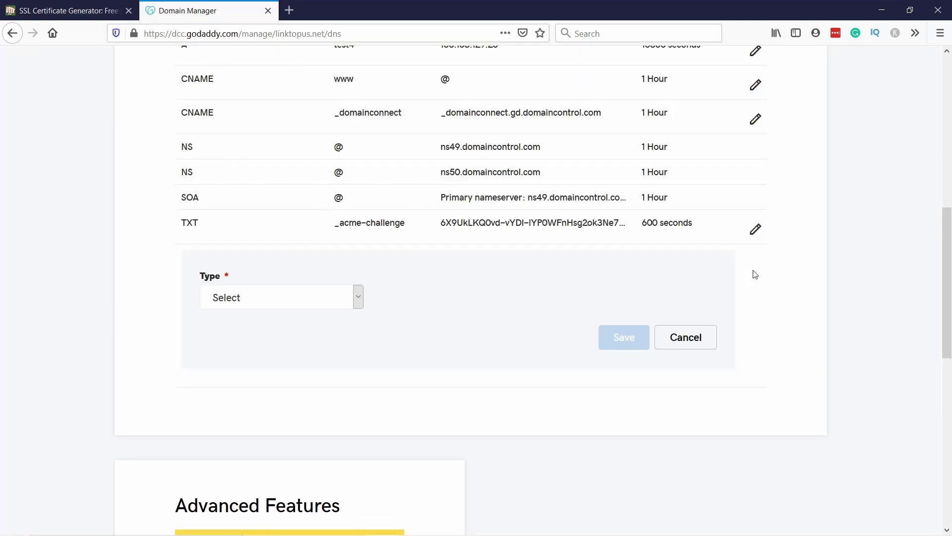
left_click(287, 295)
left_click(252, 408)
left_click(404, 298)
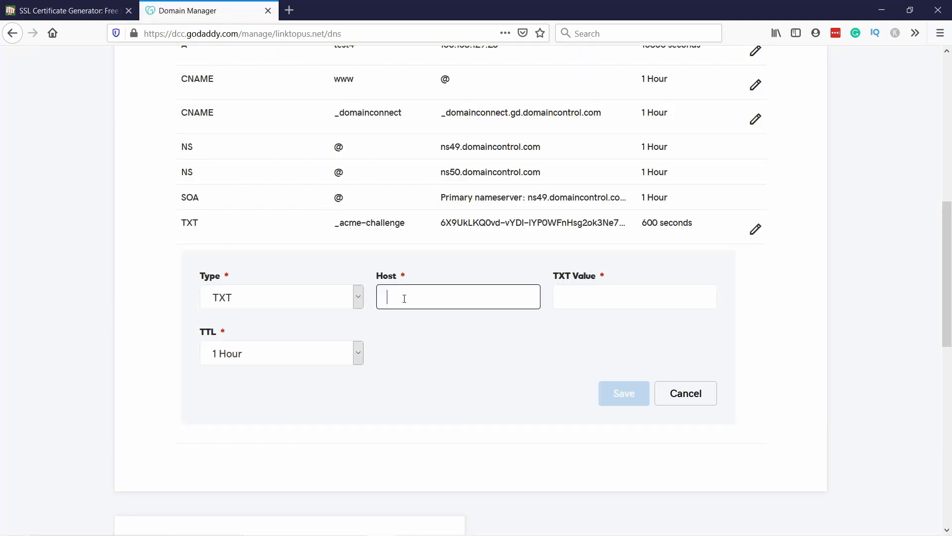
key("ctrl+v")
key("Home")
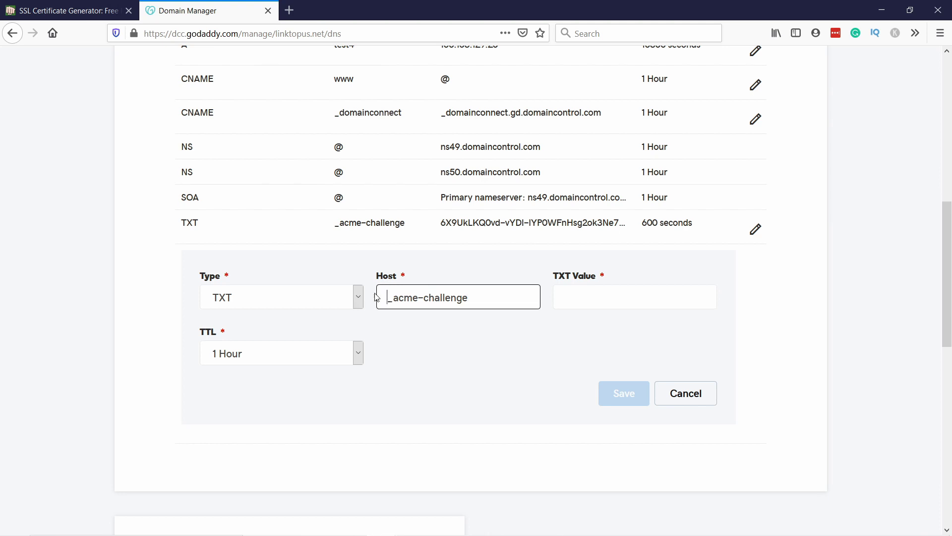
Step: Paste the second verification value from the generator into the record's TXT value
left_click(73, 14)
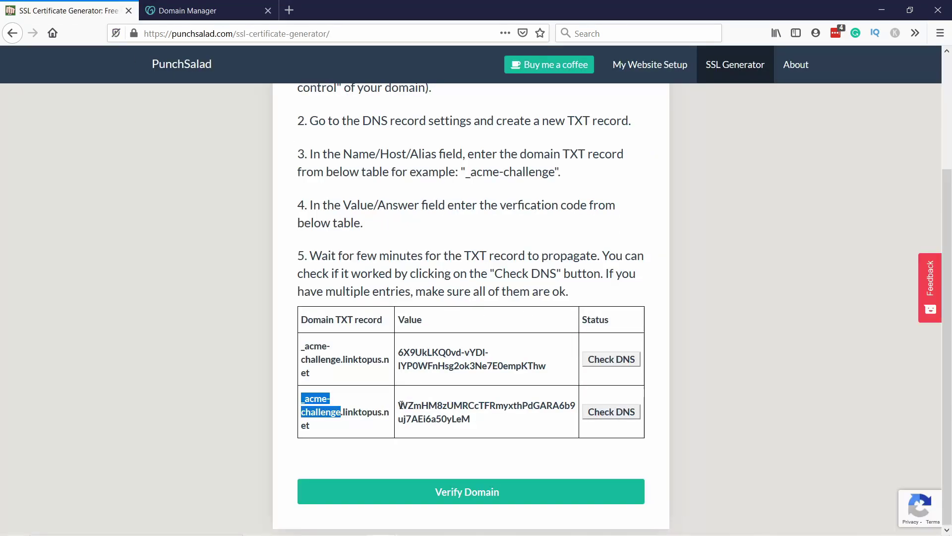
left_click_drag(399, 405, 491, 427)
right_click(449, 407)
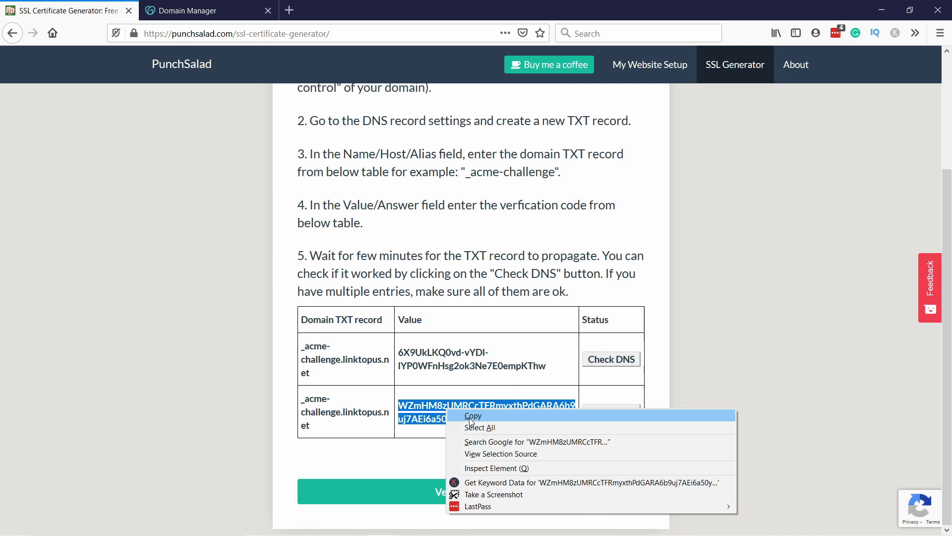
left_click(469, 418)
left_click(189, 8)
left_click(593, 293)
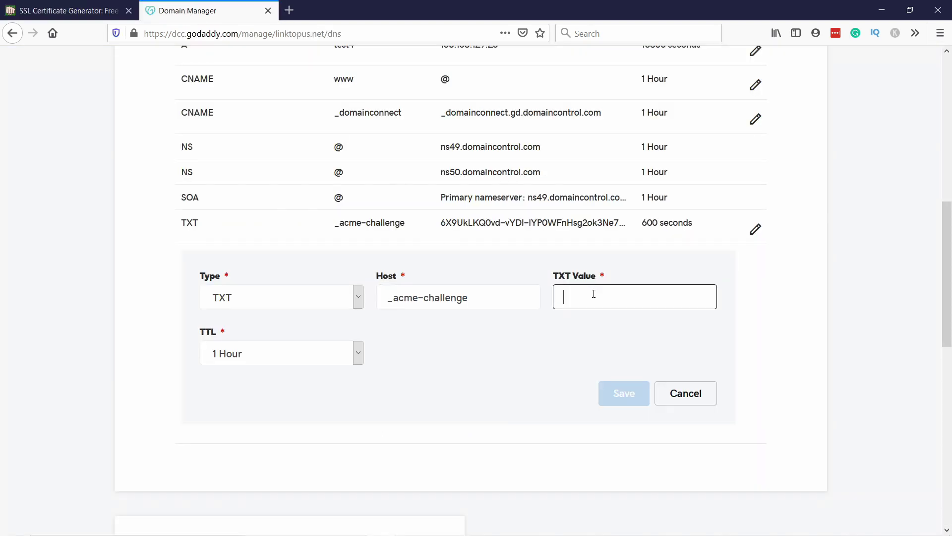
key("ctrl+v")
Step: Set a custom 600-second TTL and save the second _acme-challenge TXT record
left_click(269, 358)
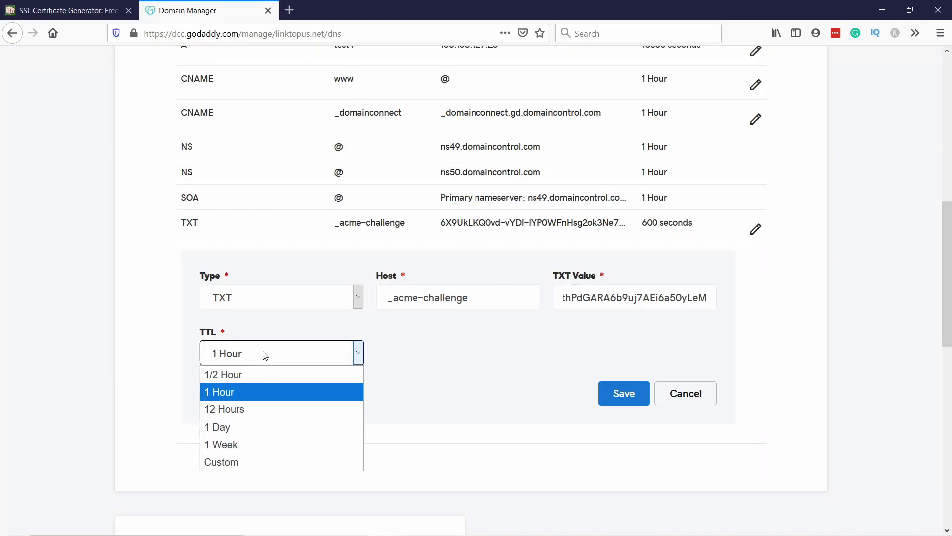
left_click(241, 461)
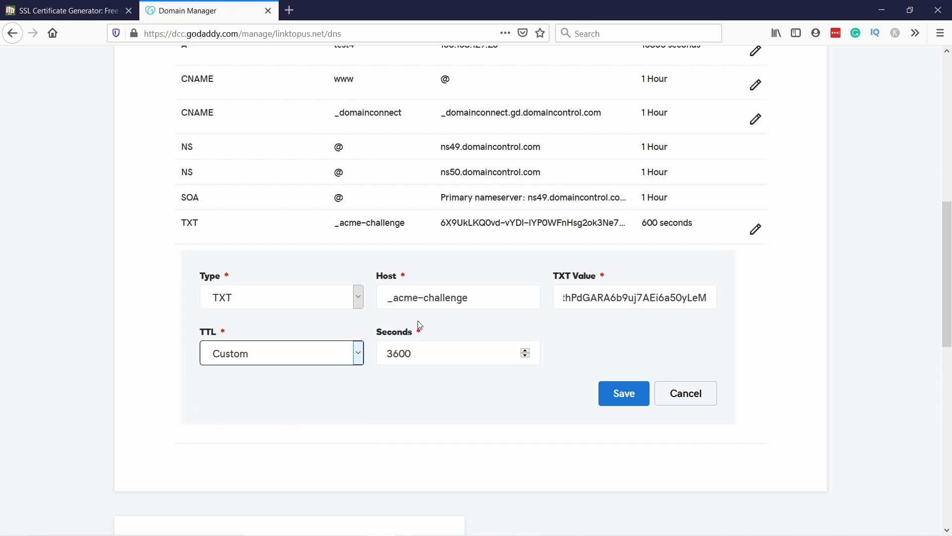
left_click(394, 354)
key("BackSpace")
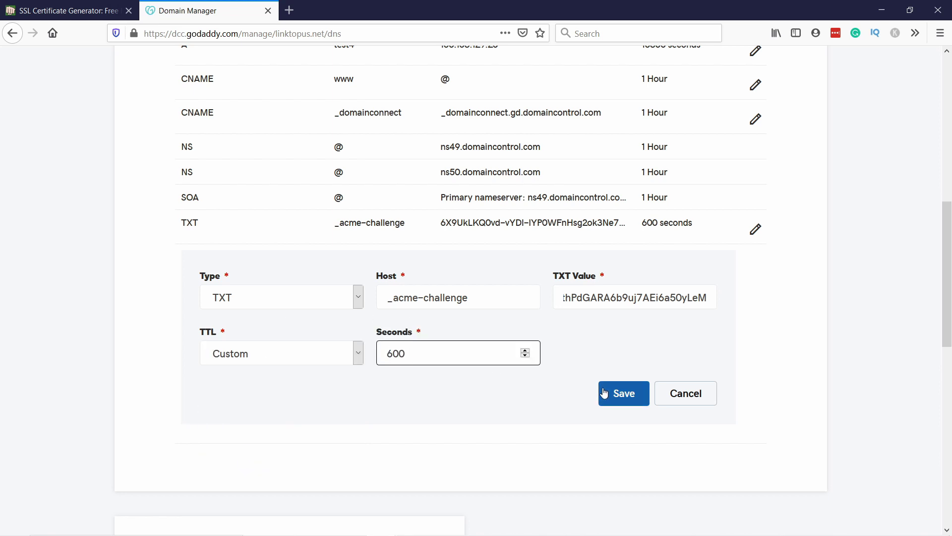
left_click(616, 394)
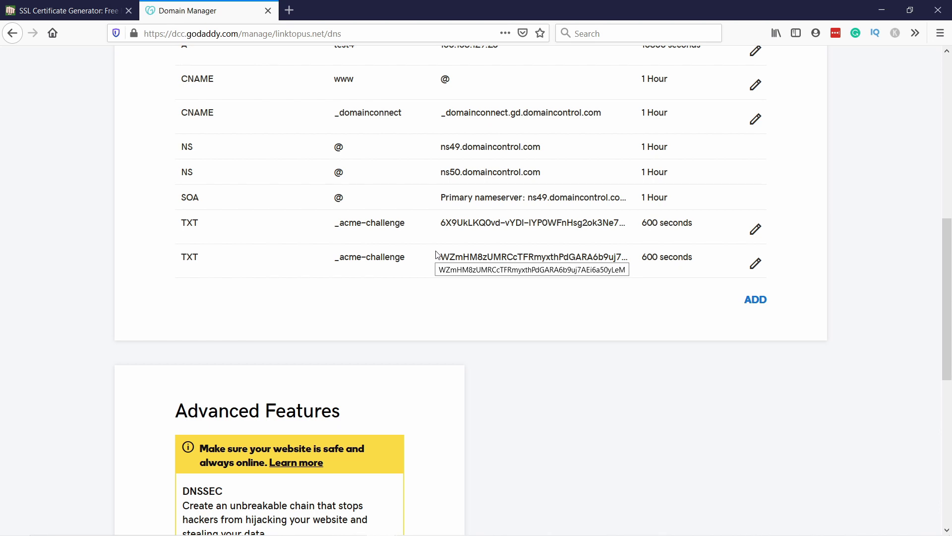
Step: Run Check DNS on both _acme-challenge TXT rows and dismiss each 'DNS Record OK' alert
left_click_drag(644, 222, 695, 227)
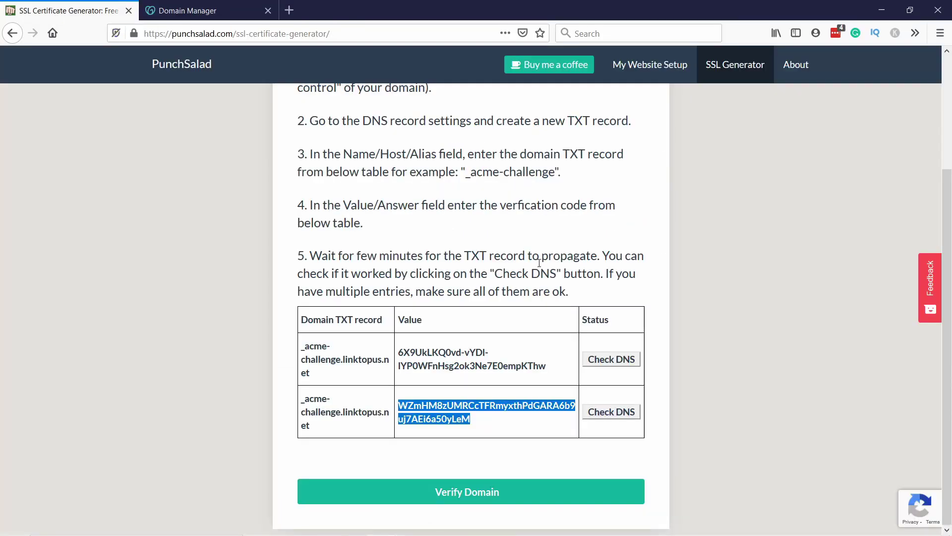
left_click(501, 346)
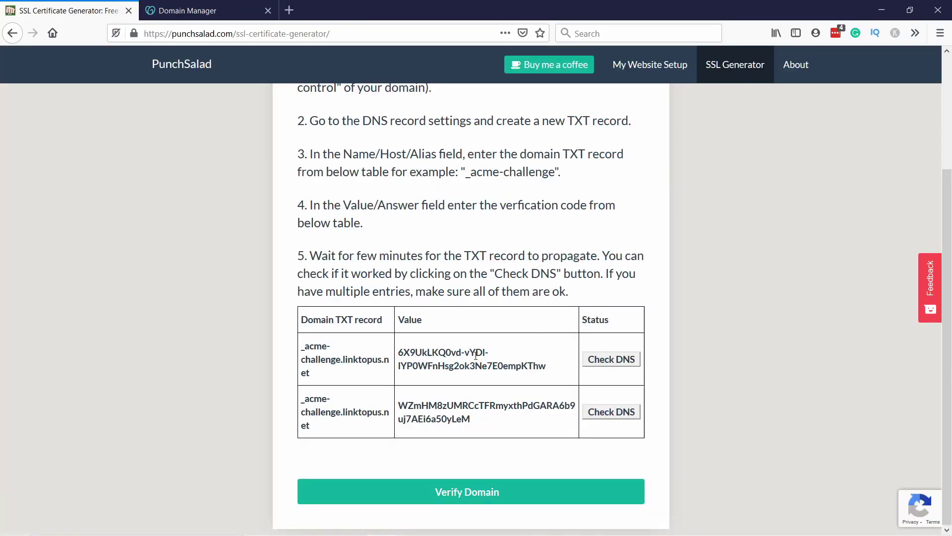
left_click(608, 364)
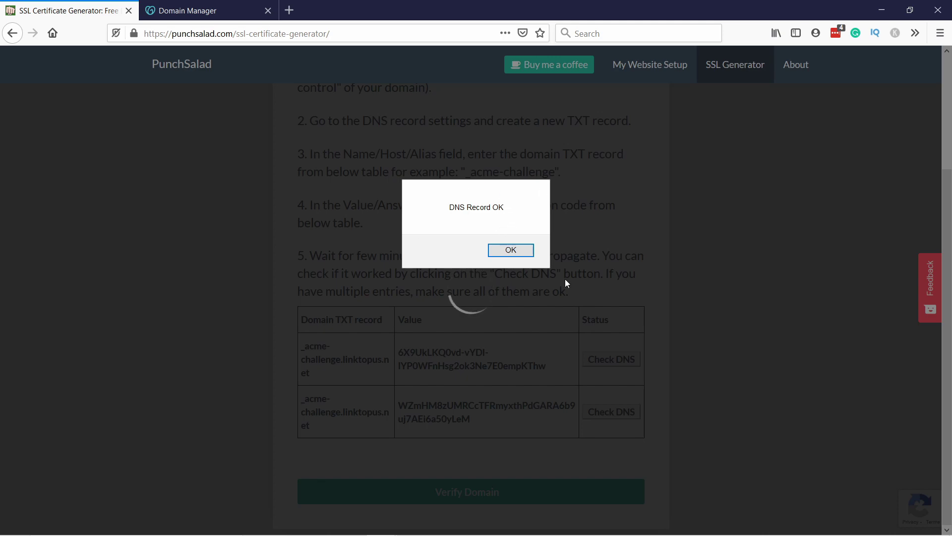
left_click(508, 250)
left_click(611, 409)
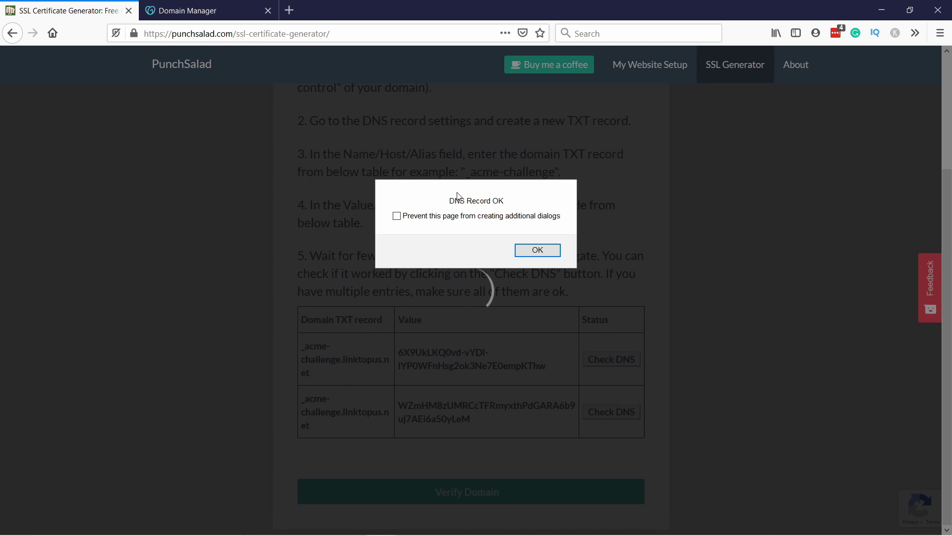
left_click(526, 250)
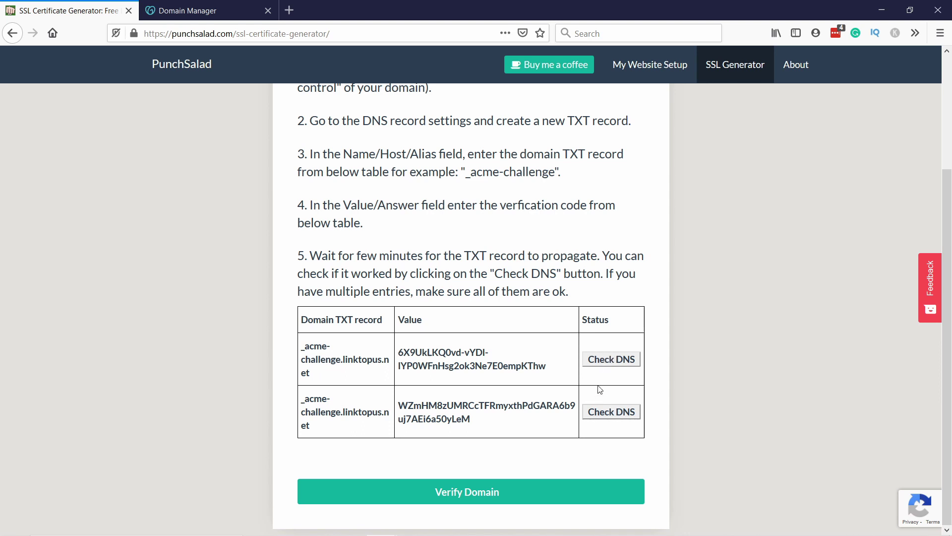
Step: Verify the domain to generate the 90-day SSL certificate for linktopus.net
left_click(455, 493)
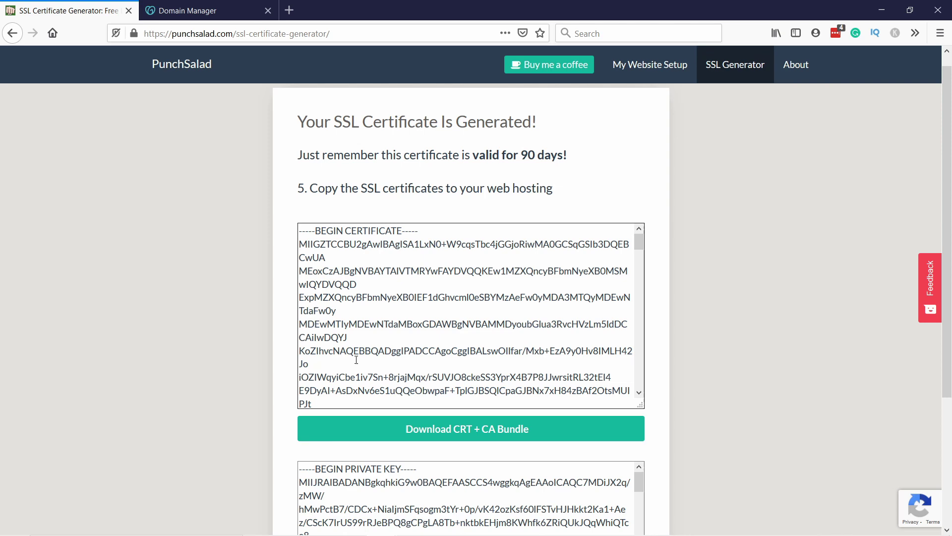
Step: Download the CRT + CA bundle as ca-bundle.txt and the private key as private-key.txt
scroll(246, 352, "down", 3)
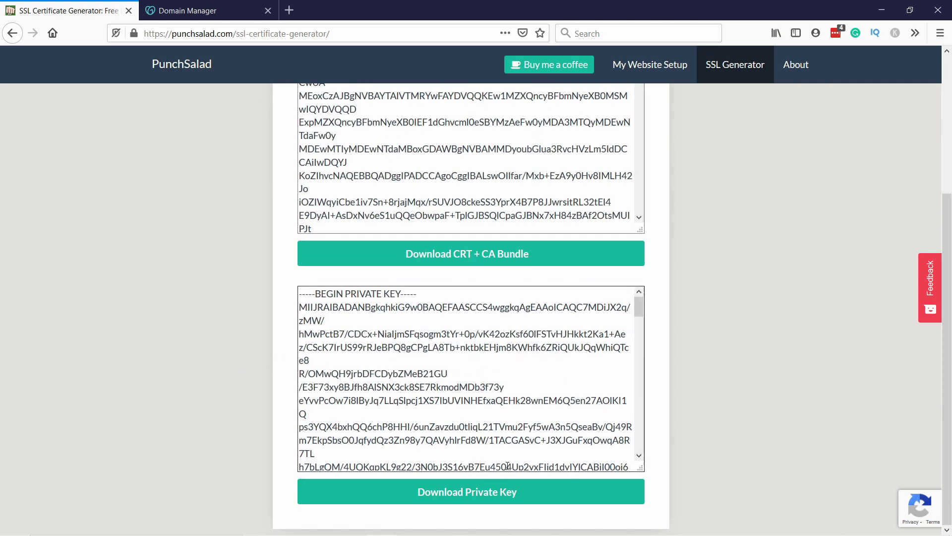
scroll(213, 301, "up", 4)
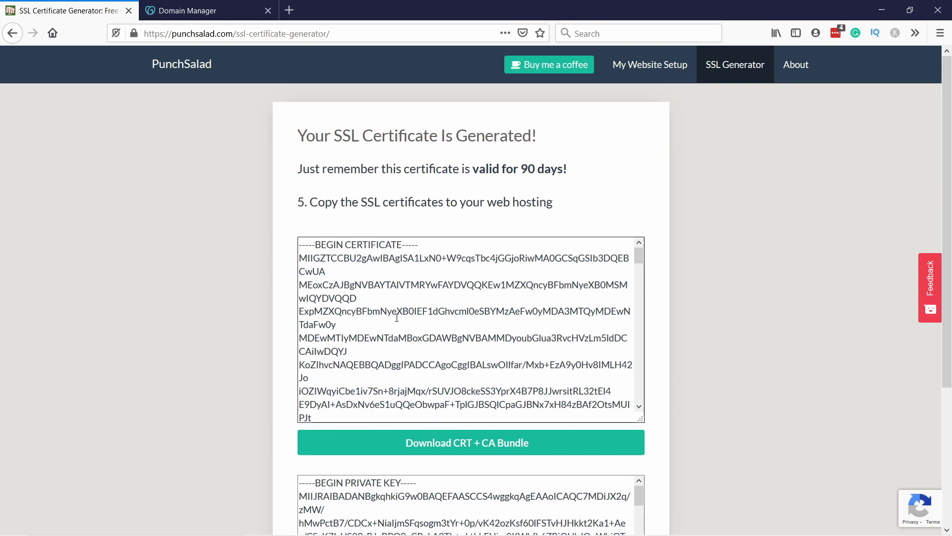
left_click(411, 444)
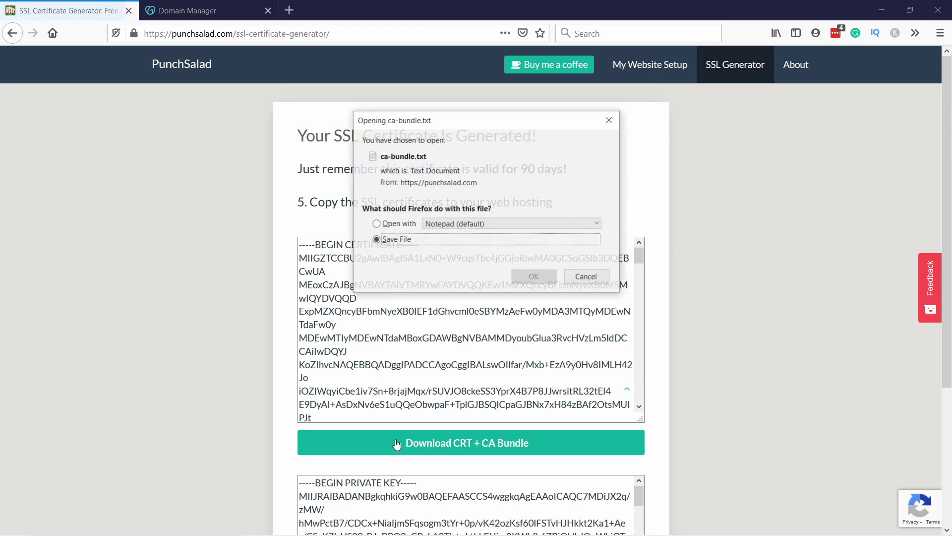
left_click(534, 276)
scroll(610, 196, "down", 4)
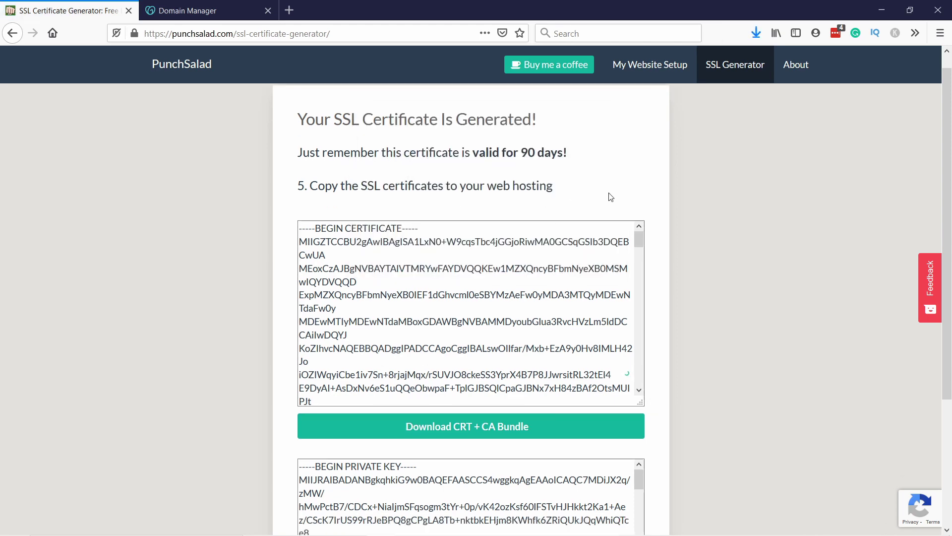
left_click(476, 492)
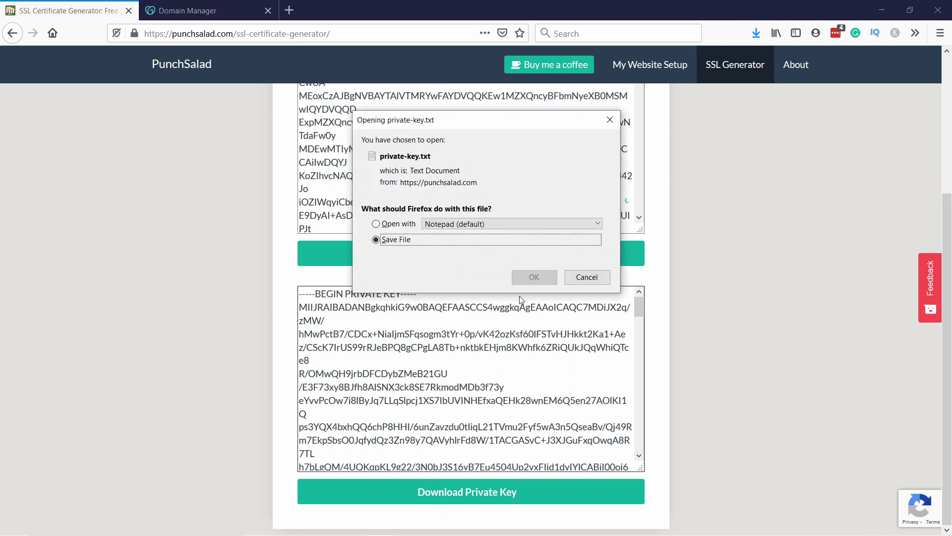
left_click(534, 278)
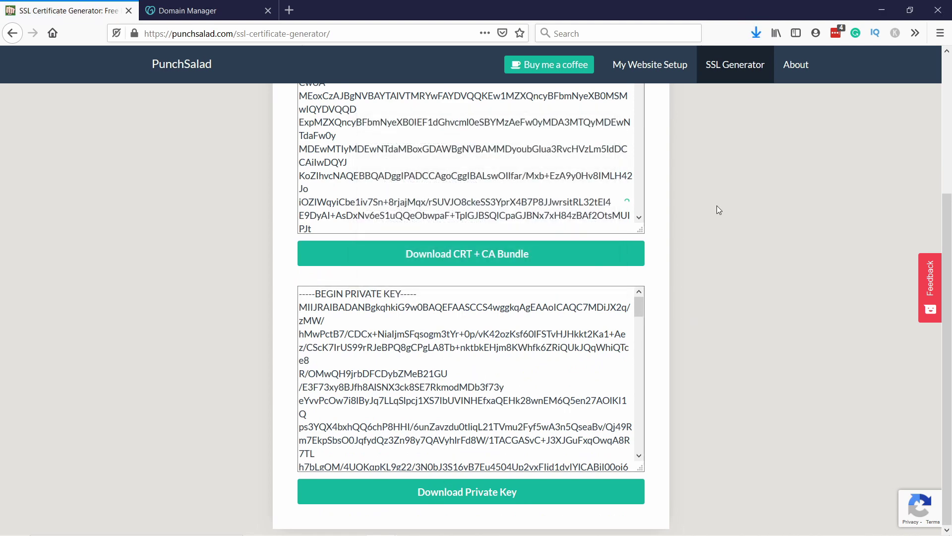
Step: Copy the full certificate text through the -----END CERTIFICATE----- line
scroll(752, 207, "up", 2)
scroll(752, 207, "up", 2)
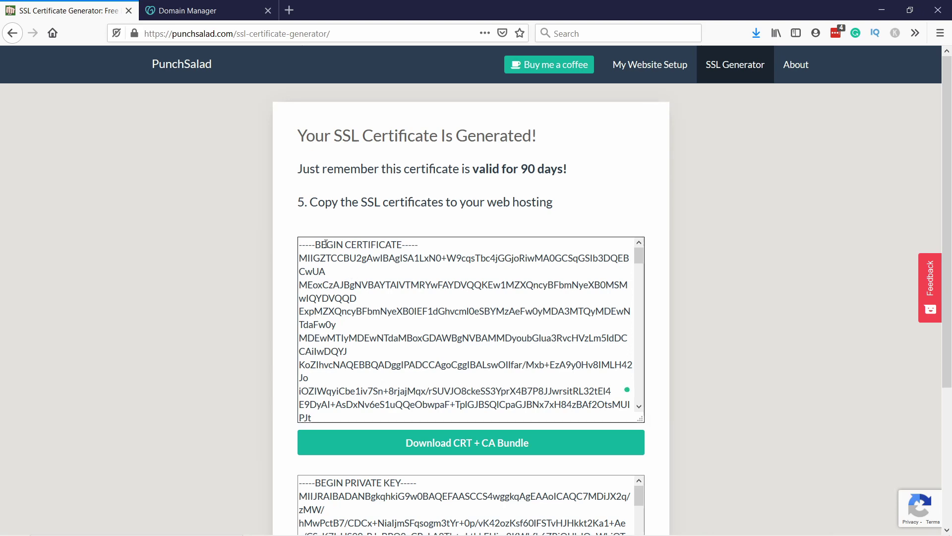
left_click_drag(299, 242, 357, 298)
left_click_drag(421, 319, 564, 516)
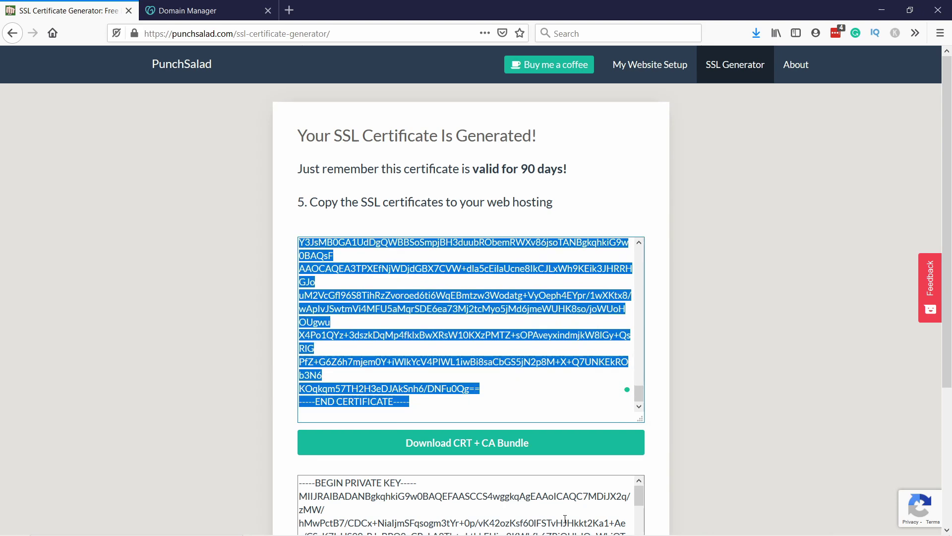
right_click(370, 274)
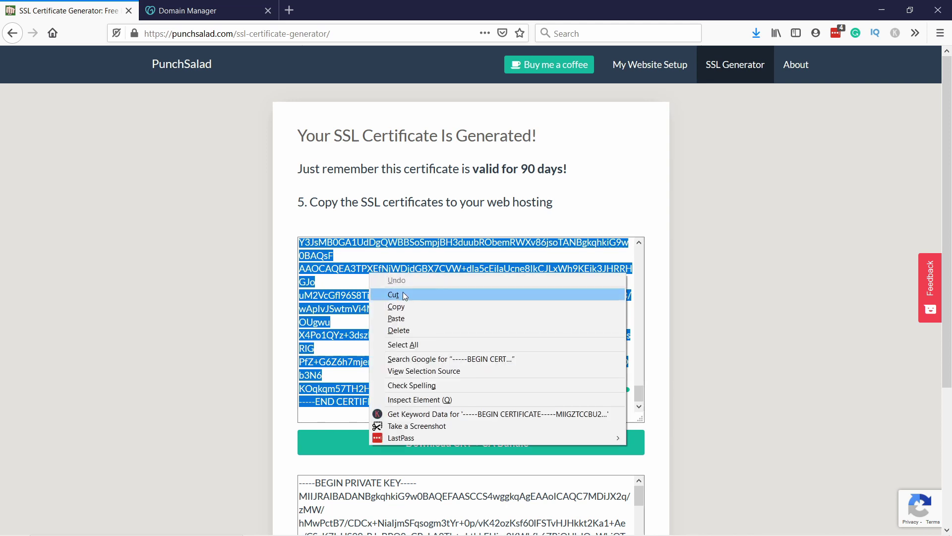
left_click(402, 307)
left_click(425, 411)
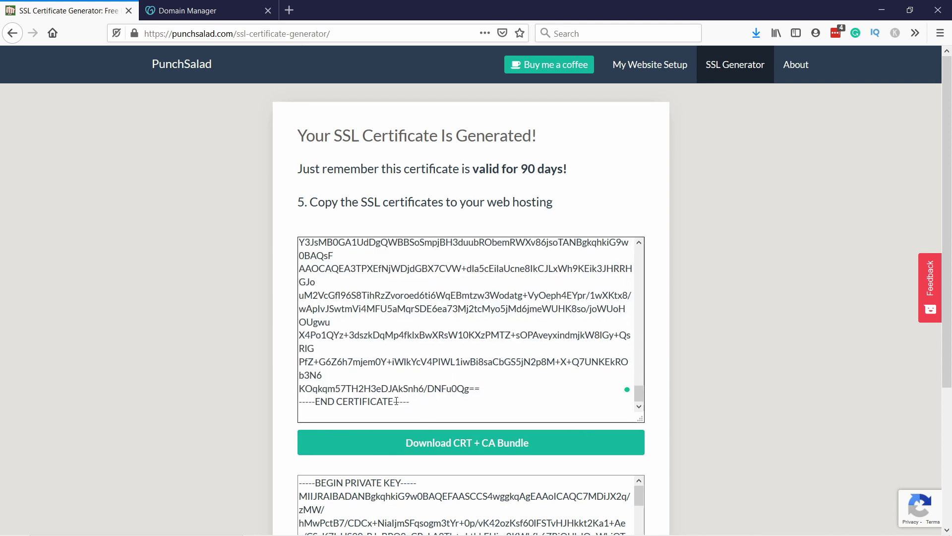
left_click_drag(409, 401, 308, 400)
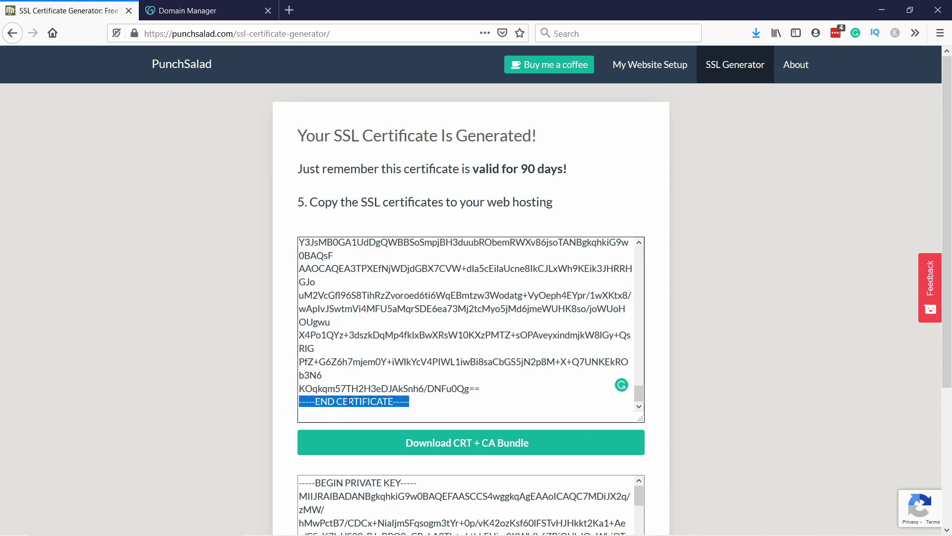
left_click(430, 378)
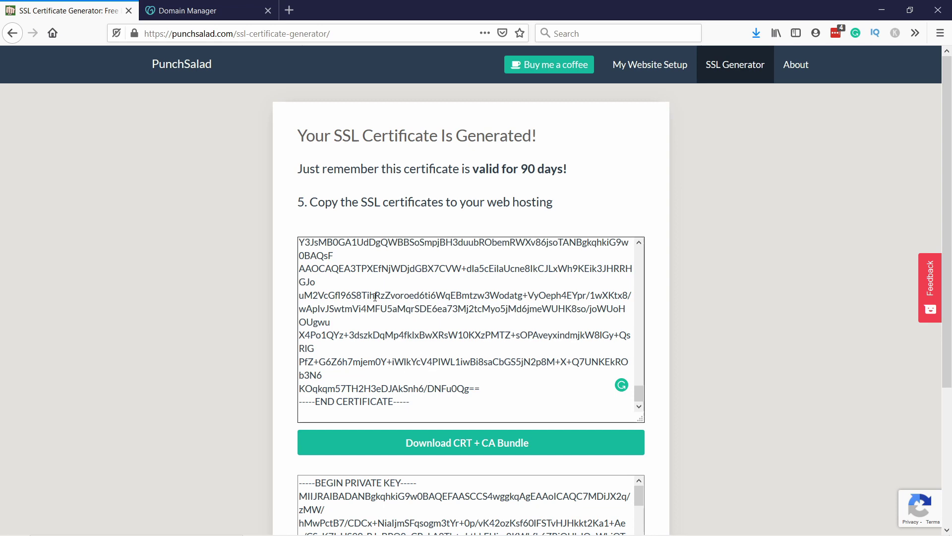
Step: From GoDaddy's My Products page, open Manage for the Deluxe Linux Hosting with cPanel plan
left_click(174, 12)
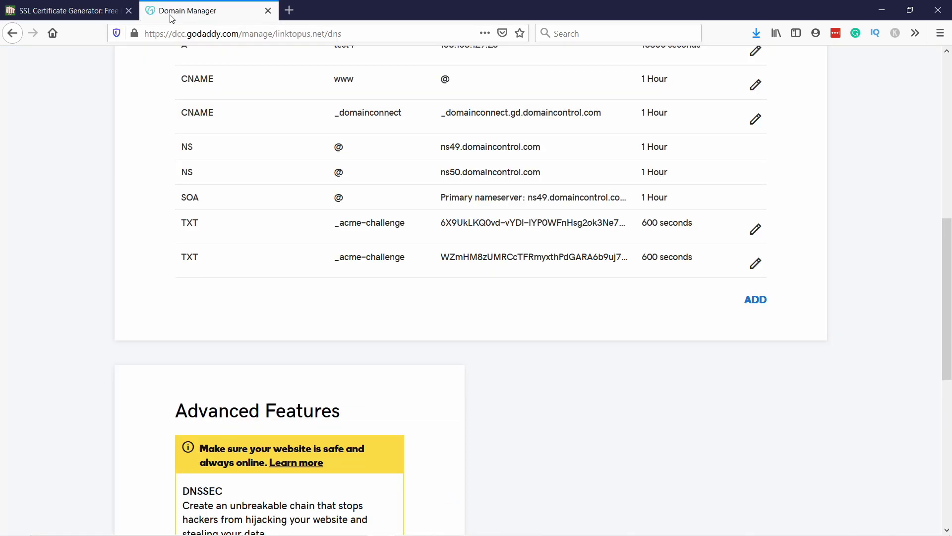
scroll(307, 208, "up", 10)
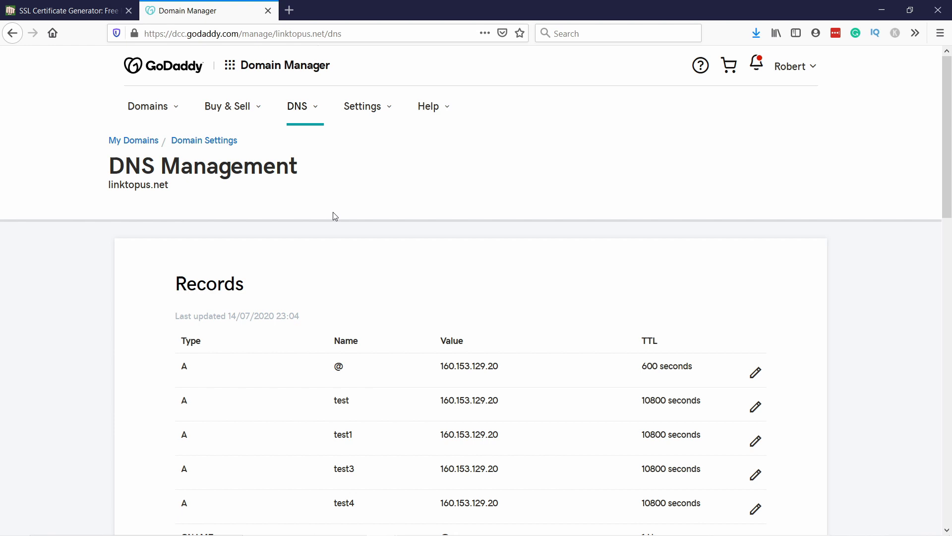
left_click(232, 70)
left_click(199, 105)
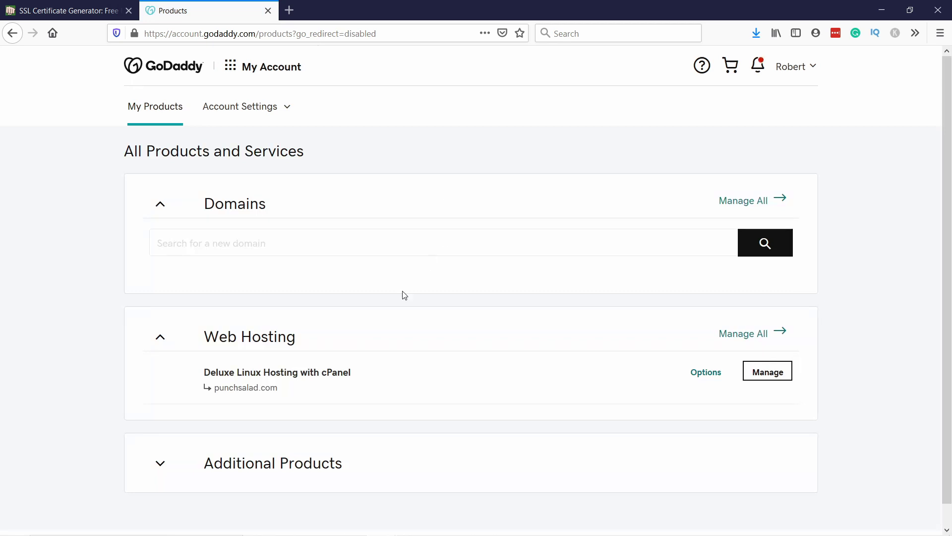
left_click(763, 379)
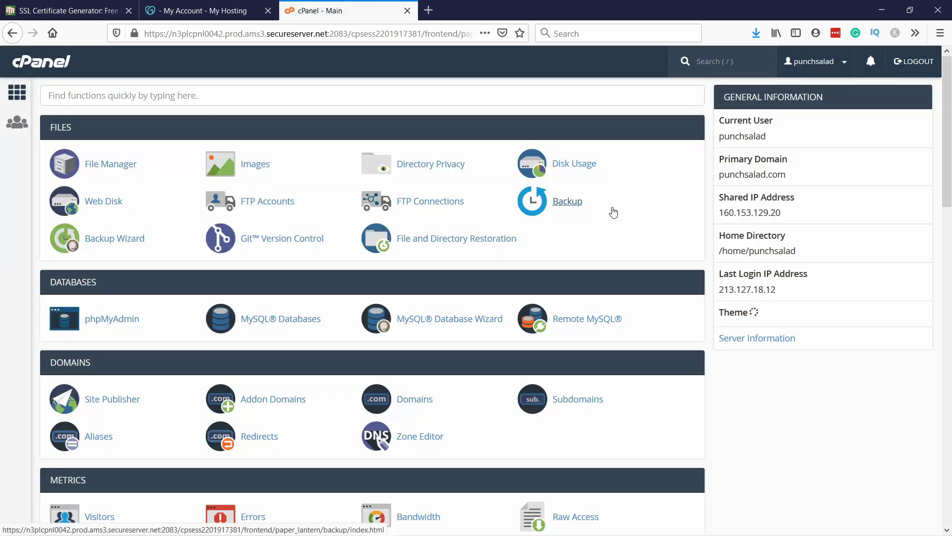
Step: Search cPanel for 'ssl', open SSL/TLS Manage SSL Sites, and choose linktopus.net as the domain
left_click(65, 97)
type("s")
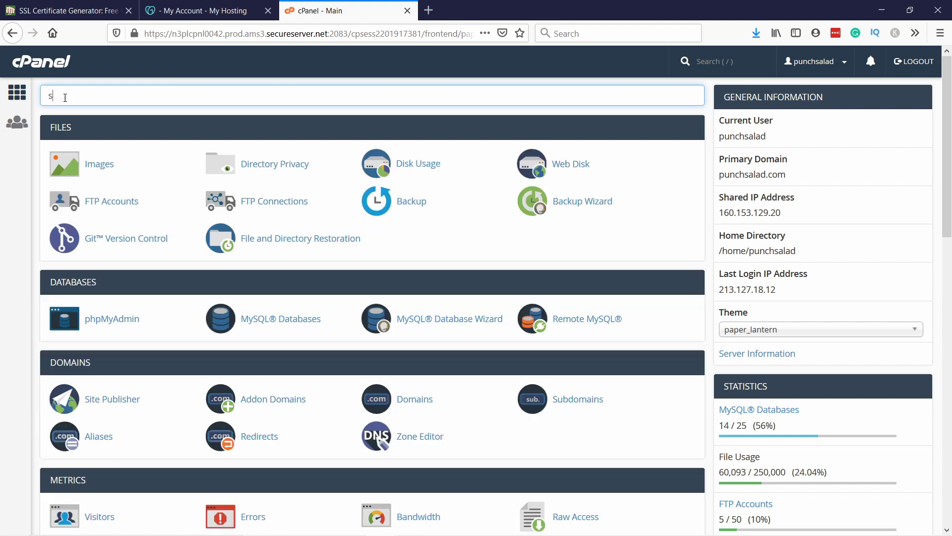
type("sl")
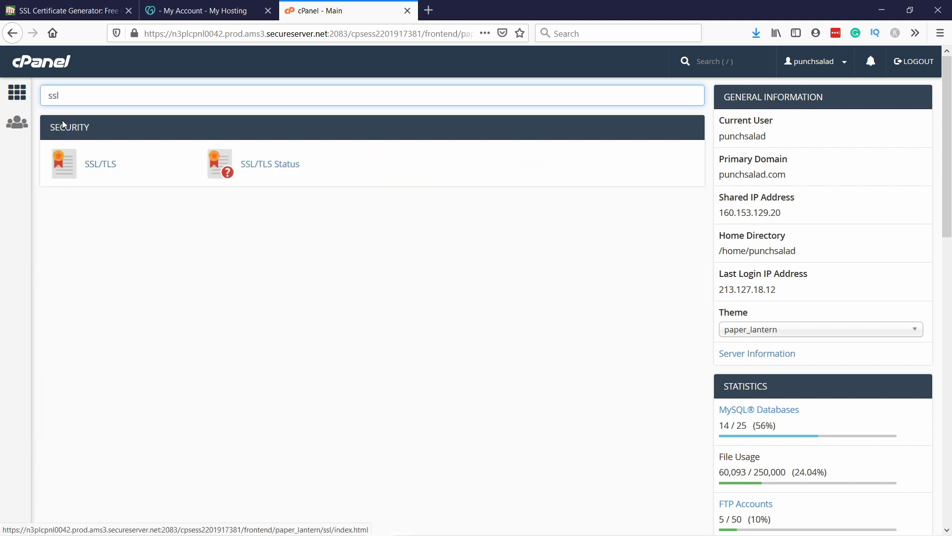
left_click(100, 166)
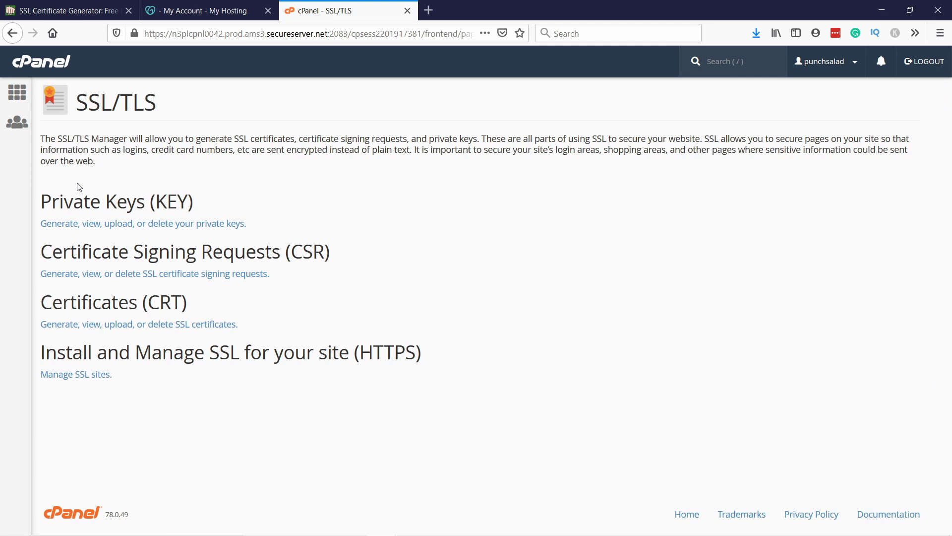
left_click(81, 379)
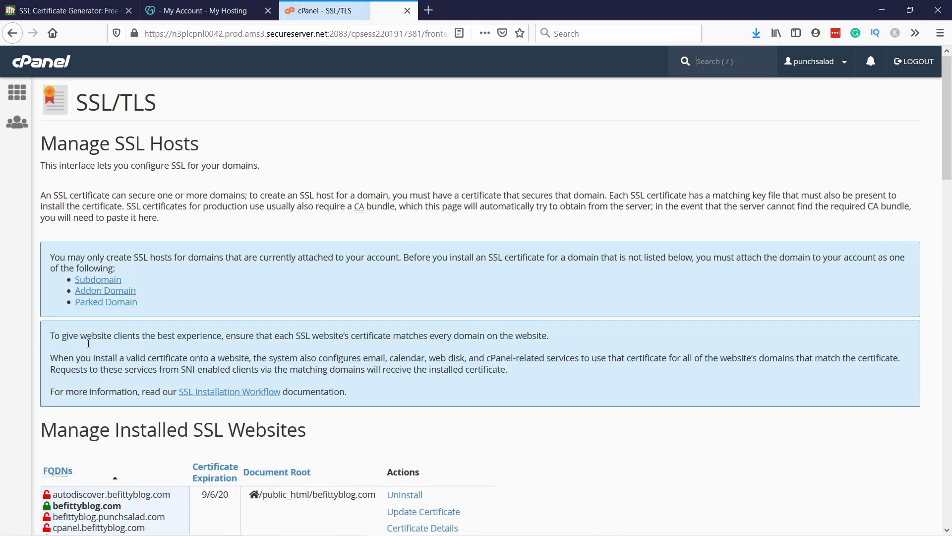
scroll(218, 216, "down", 15)
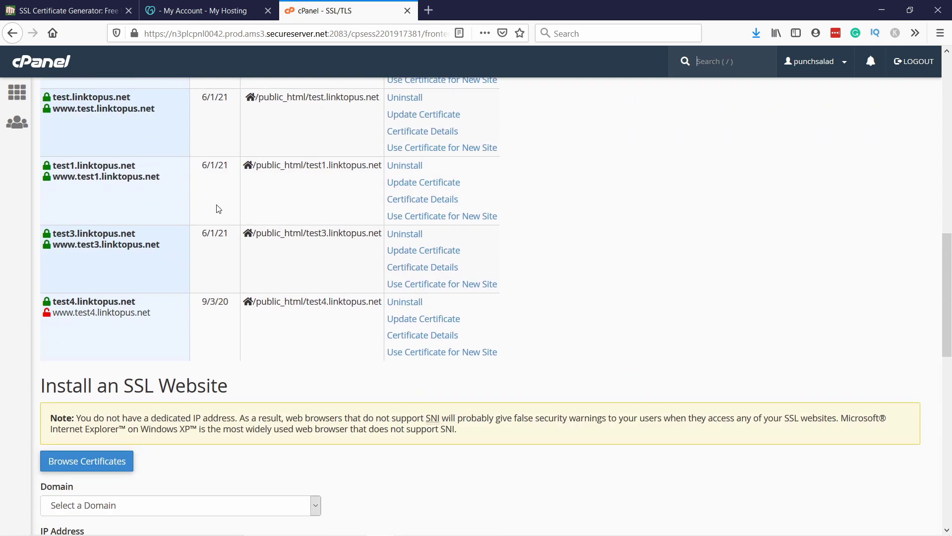
scroll(215, 207, "down", 5)
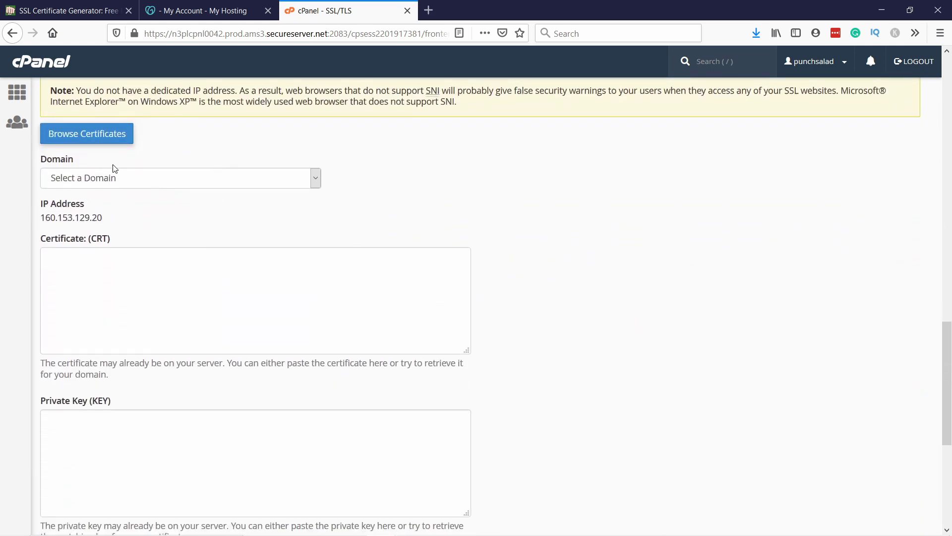
left_click(93, 181)
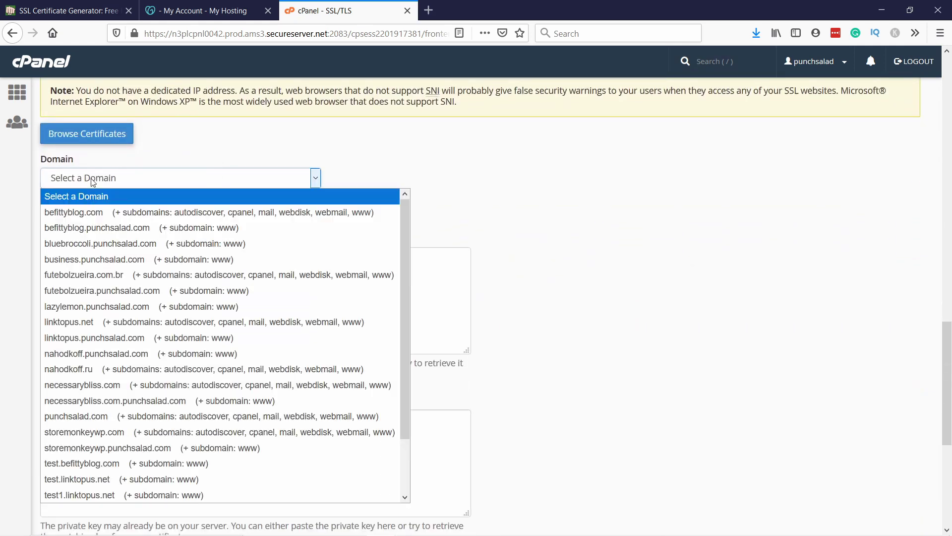
left_click(77, 324)
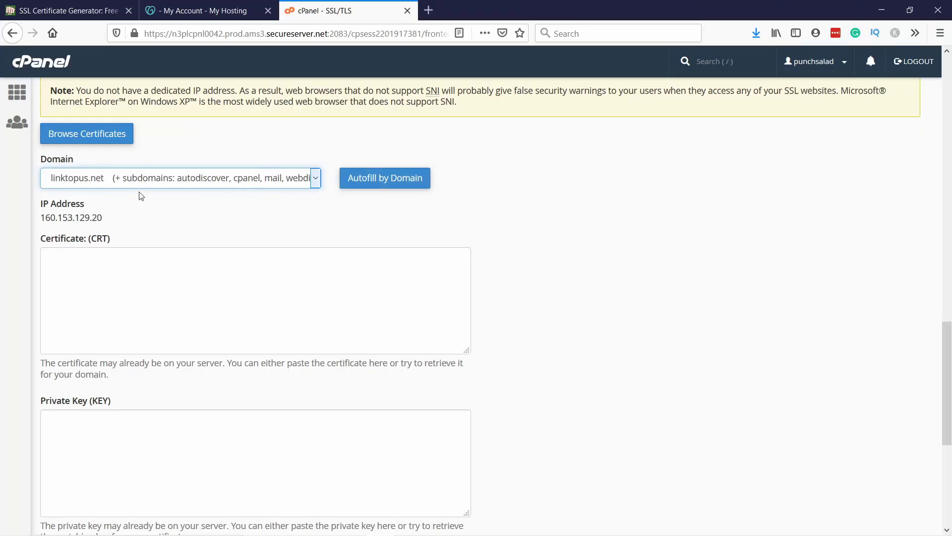
Step: Paste the Let's Encrypt certificate into Certificate (CRT) and cut out the duplicated second certificate block
left_click(72, 265)
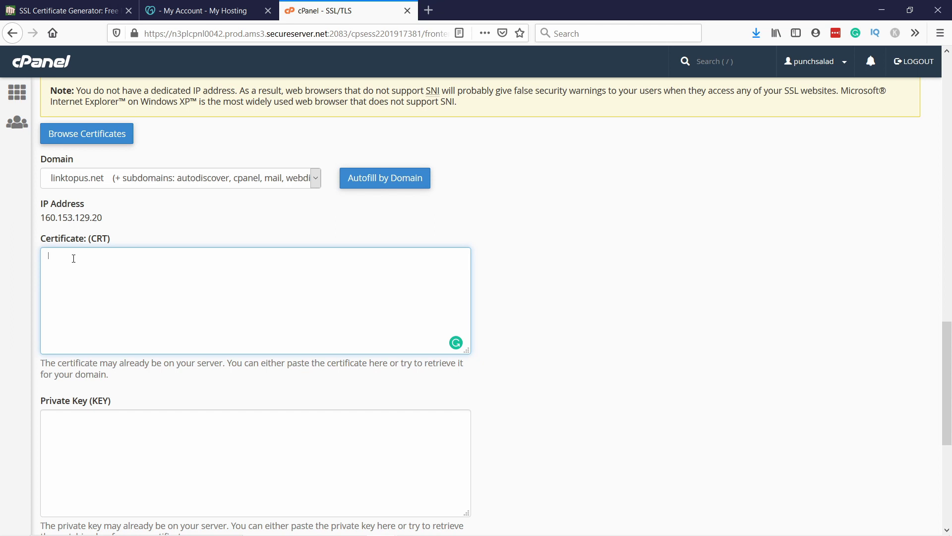
key("ctrl+v")
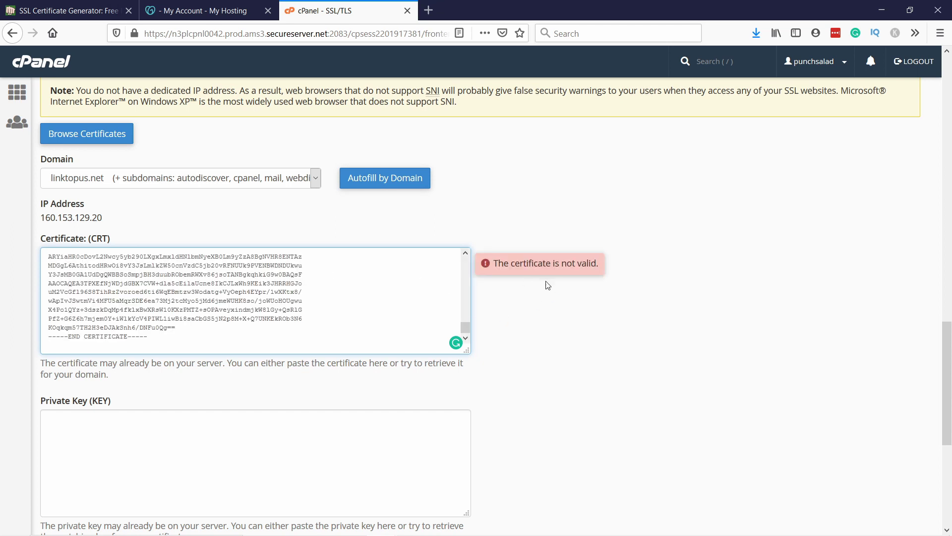
left_click_drag(466, 350, 461, 484)
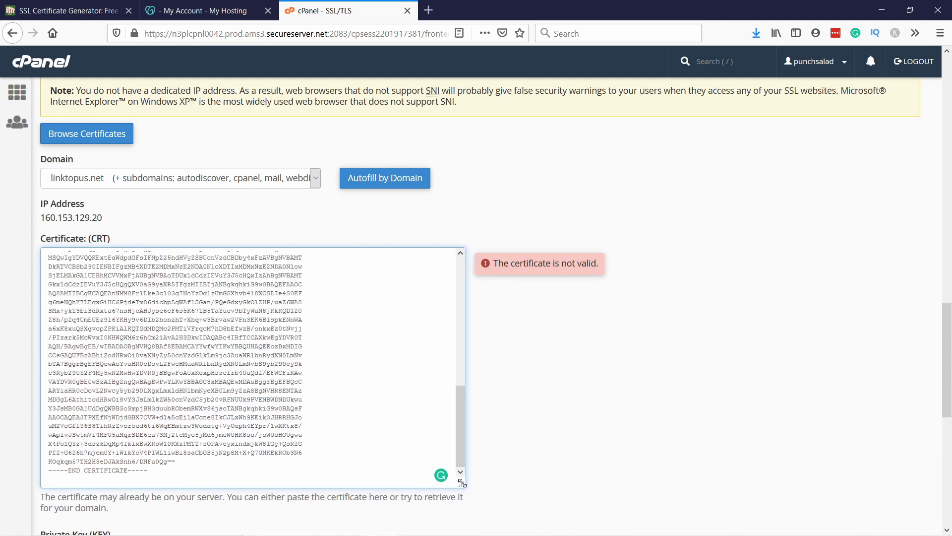
left_click_drag(153, 474, 12, 362)
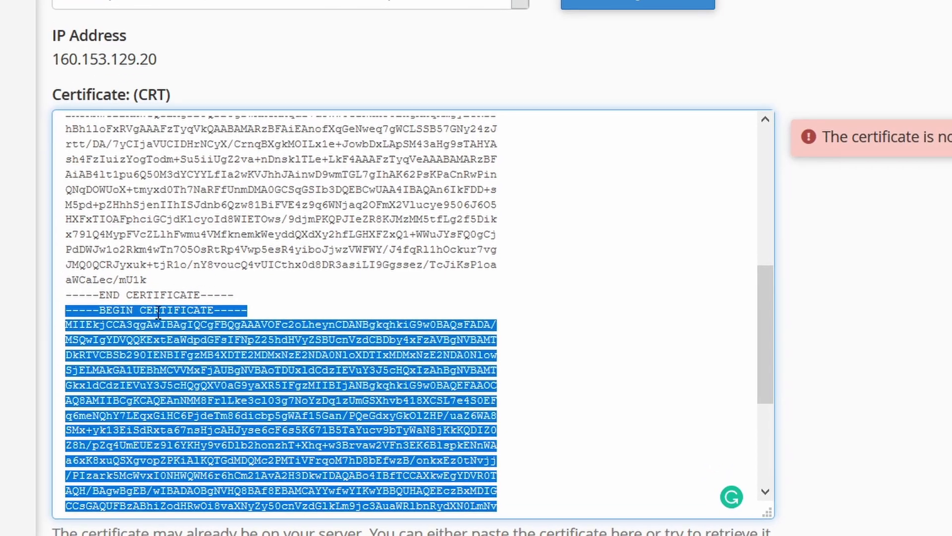
right_click(122, 309)
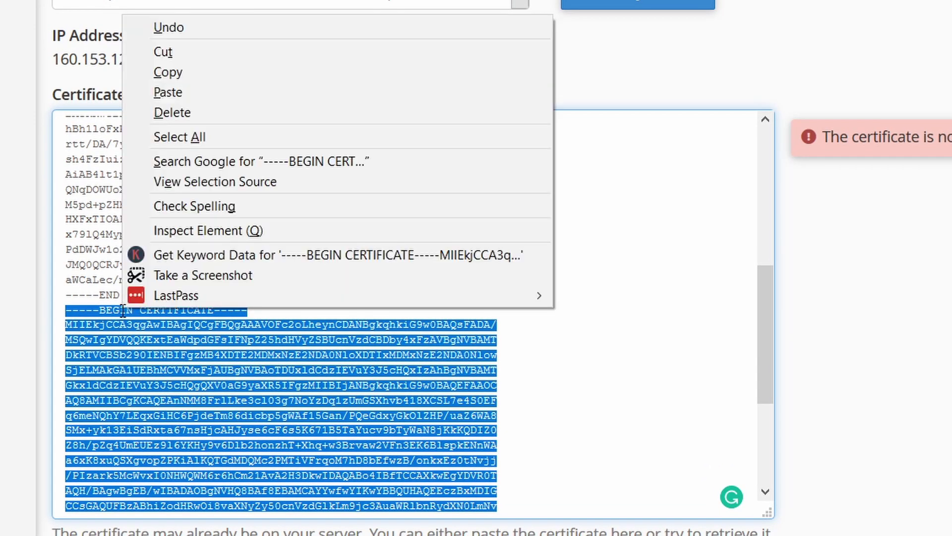
left_click(159, 53)
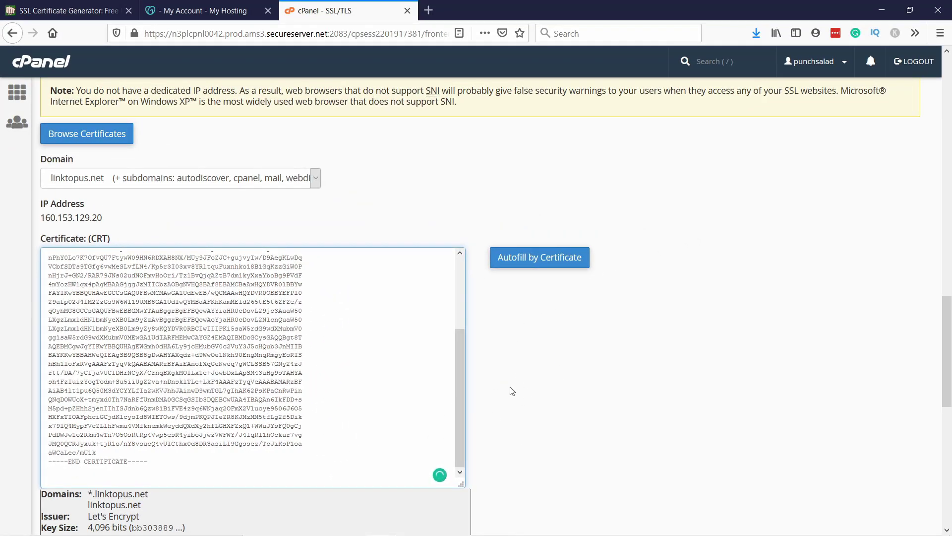
scroll(527, 384, "down", 3)
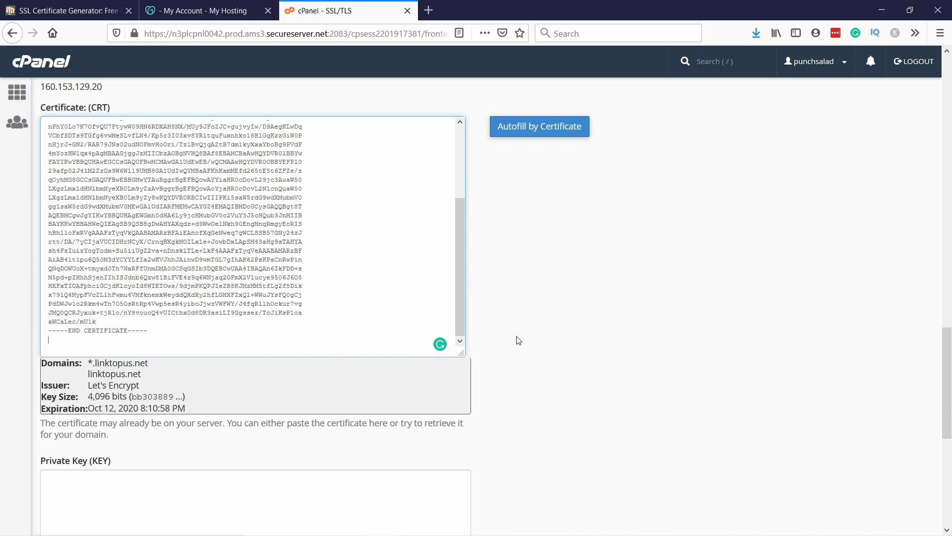
scroll(525, 303, "down", 7)
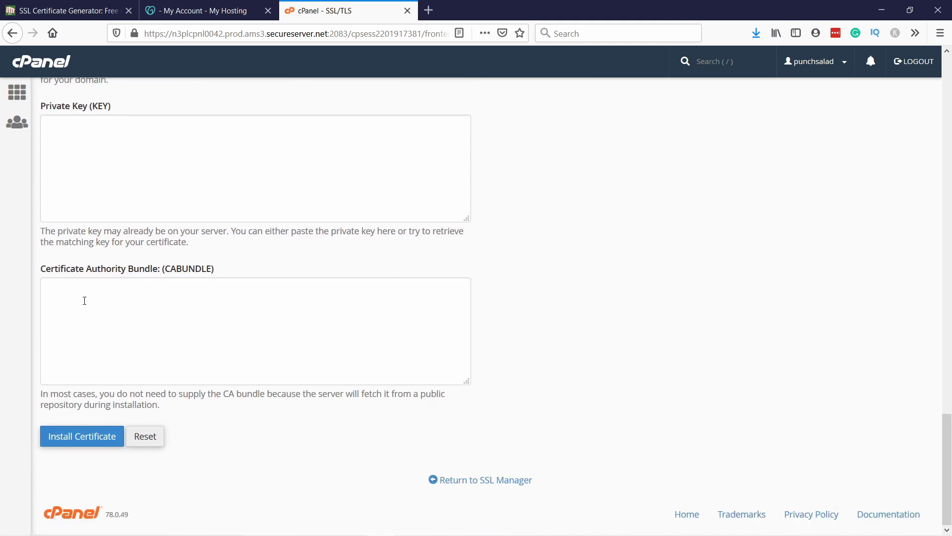
Step: Paste the CA bundle into CABUNDLE and copy the private key from the PunchSalad certificate page
left_click(99, 297)
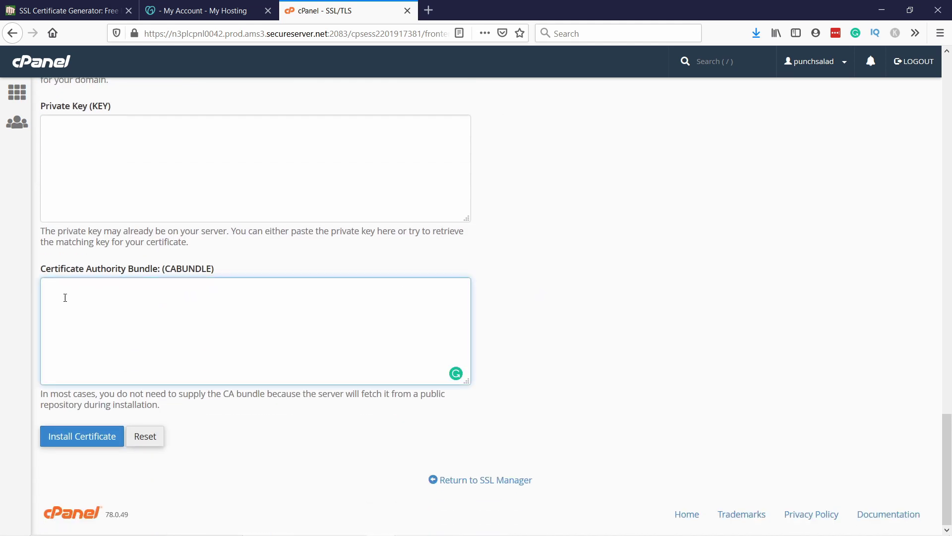
key("ctrl+v")
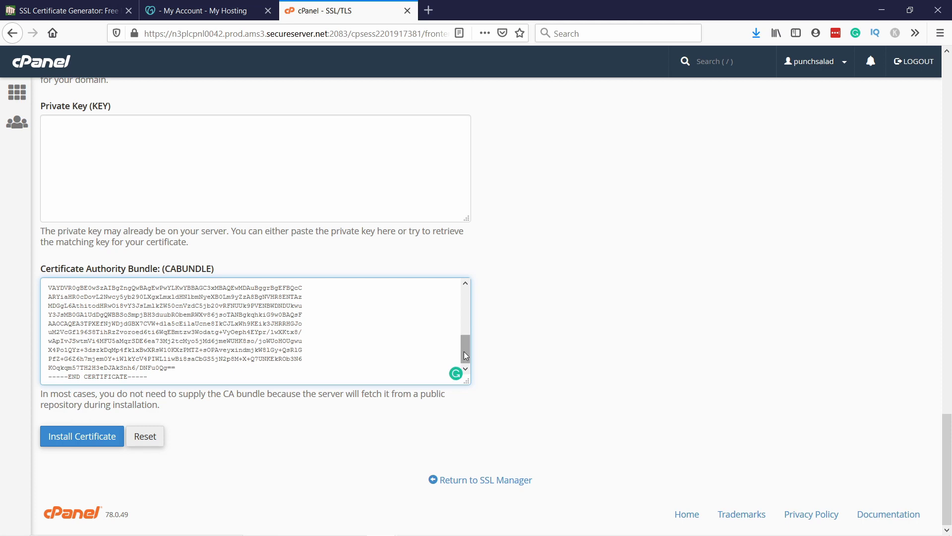
left_click(72, 15)
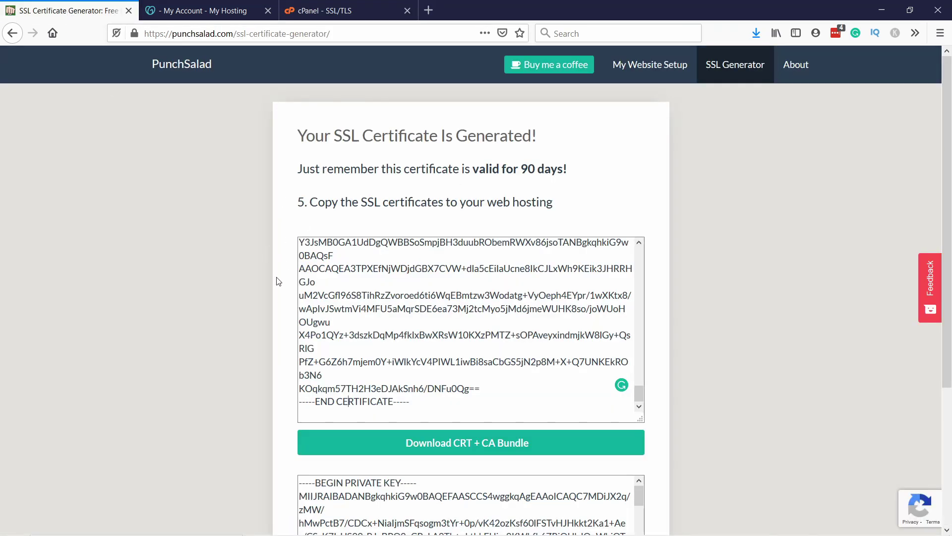
scroll(278, 281, "down", 4)
left_click(385, 315)
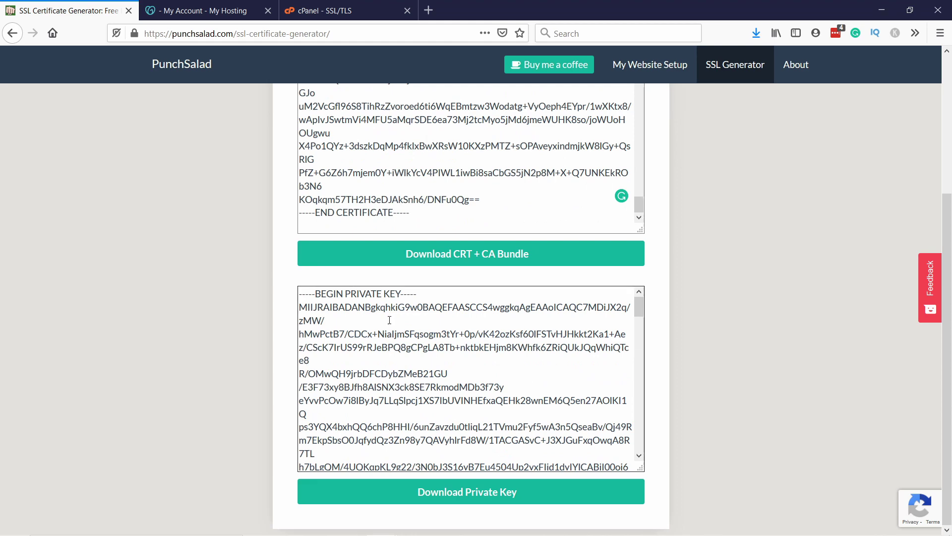
key("ctrl+a")
right_click(354, 306)
left_click(391, 340)
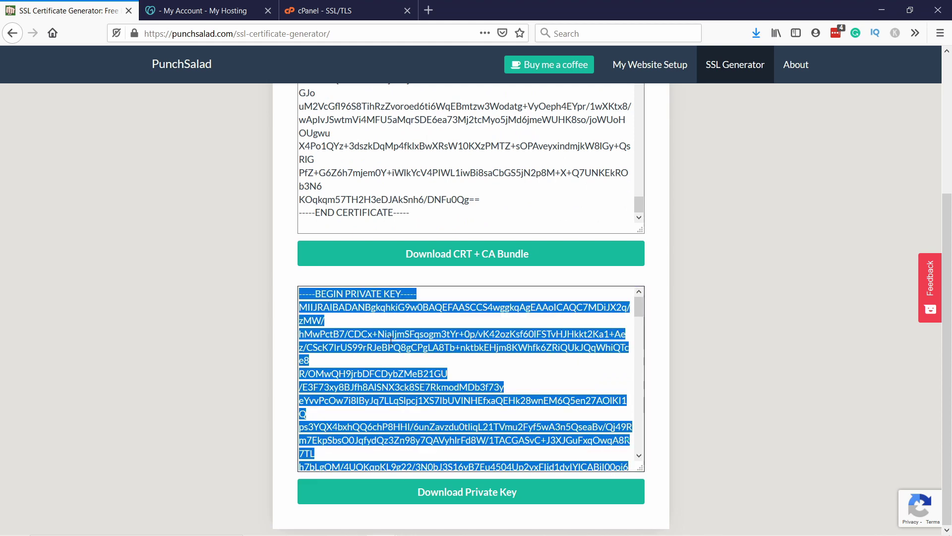
Step: Paste the copied private key into the Private Key (KEY) field of the installation form
left_click(342, 10)
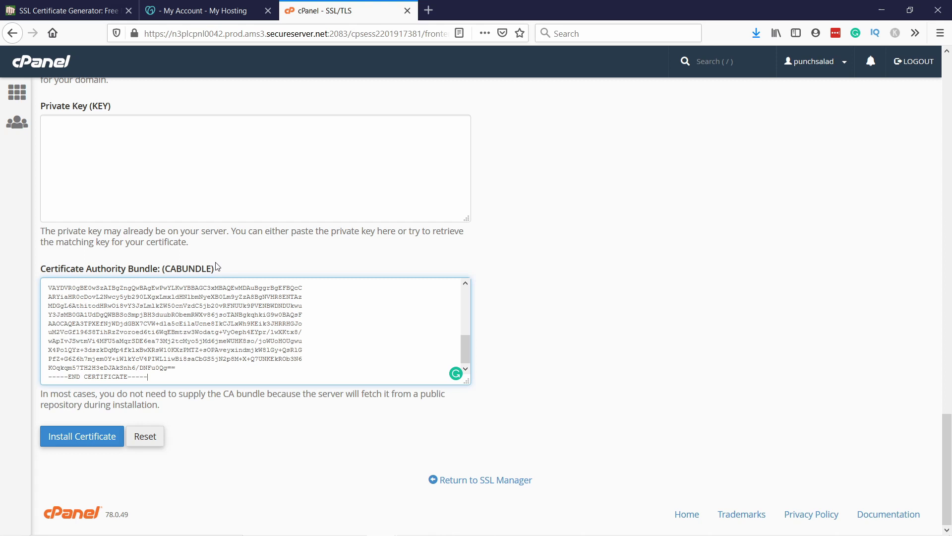
scroll(138, 168, "up", 3)
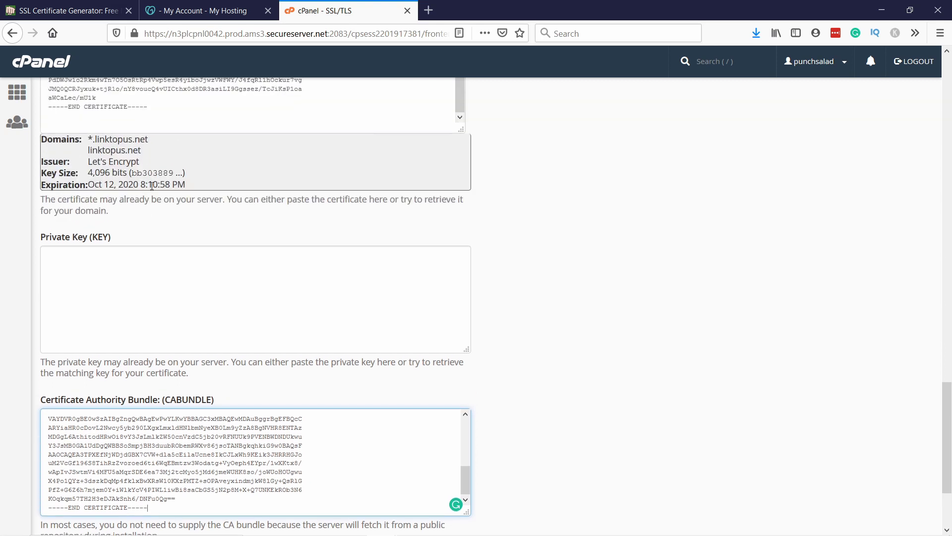
left_click(83, 266)
key("ctrl+v")
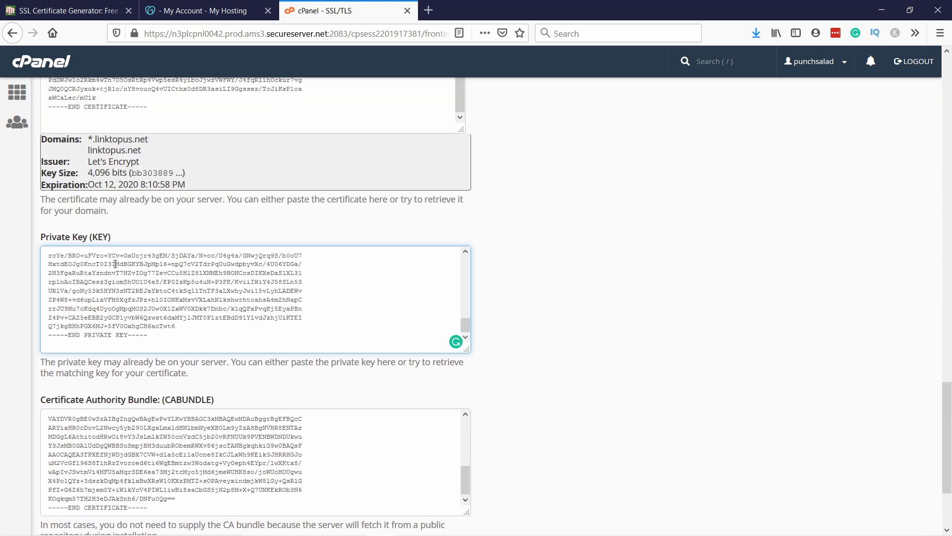
scroll(506, 276, "down", 3)
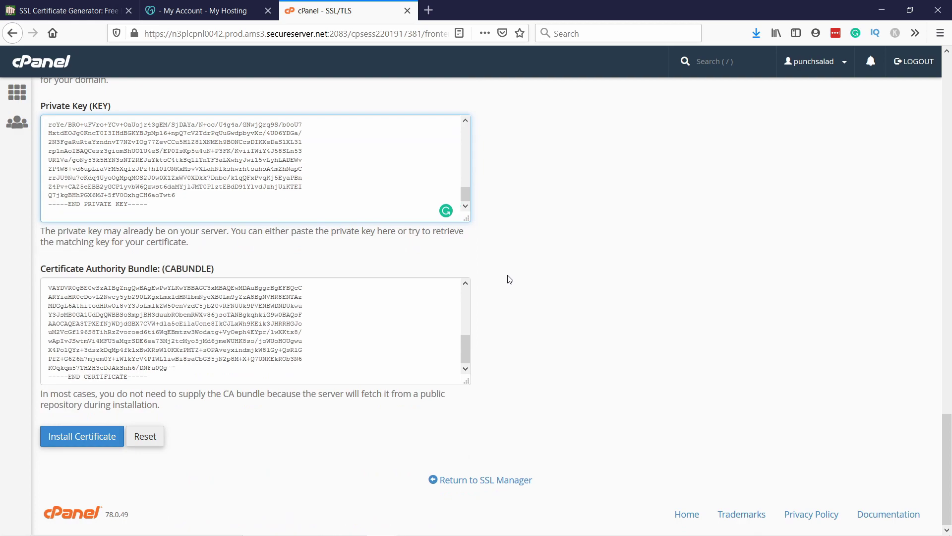
scroll(513, 279, "up", 10)
scroll(518, 278, "down", 6)
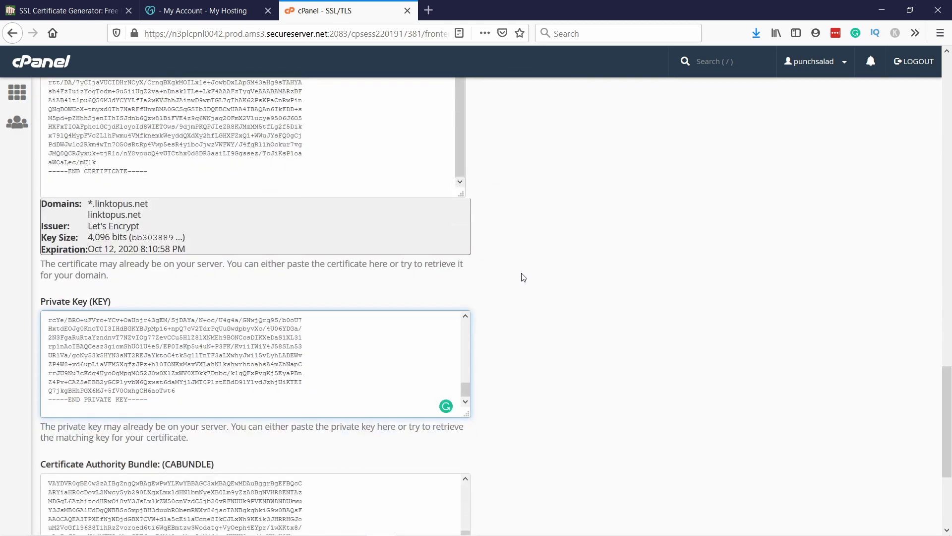
scroll(523, 277, "down", 4)
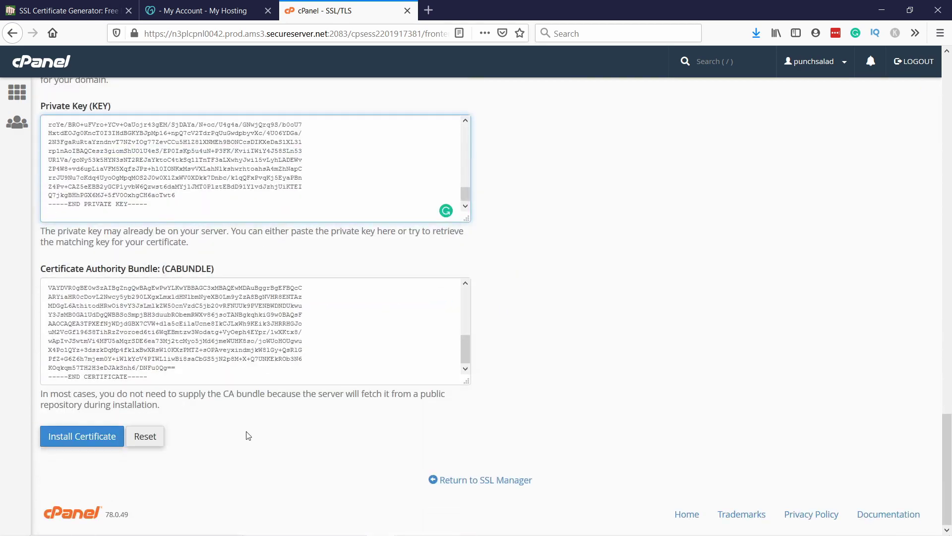
Step: Install the linktopus.net certificate, acknowledge the success message, and review the Manage Installed SSL Websites list
left_click(92, 438)
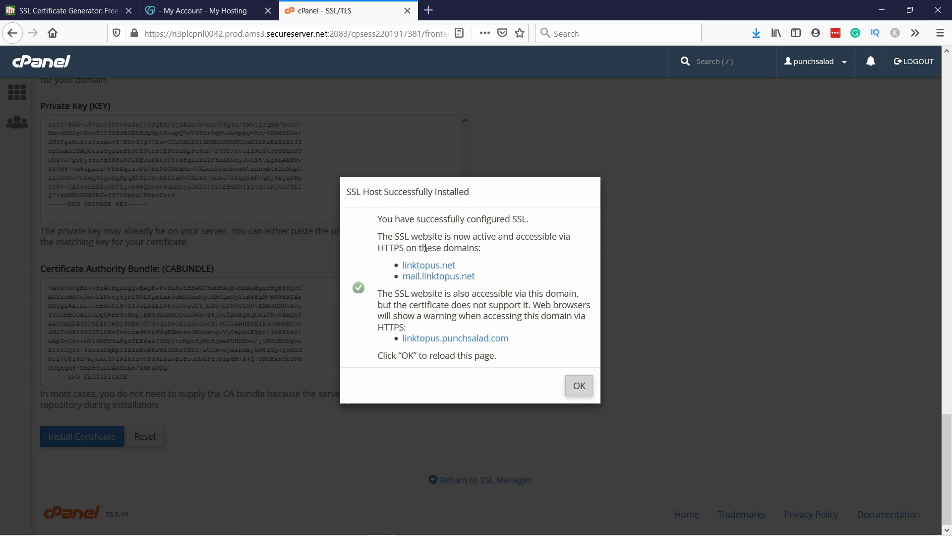
scroll(425, 248, "up", 3)
scroll(459, 297, "down", 3)
left_click(580, 386)
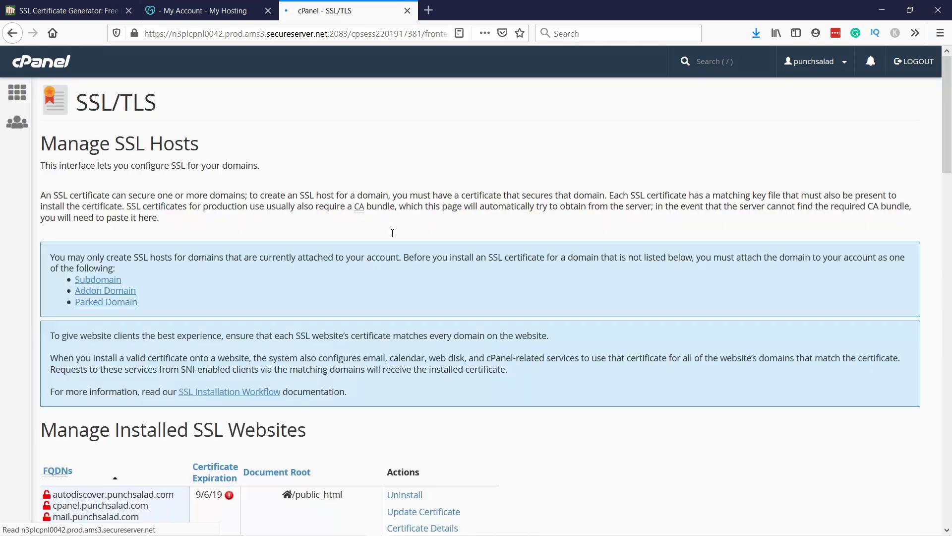
scroll(269, 183, "down", 9)
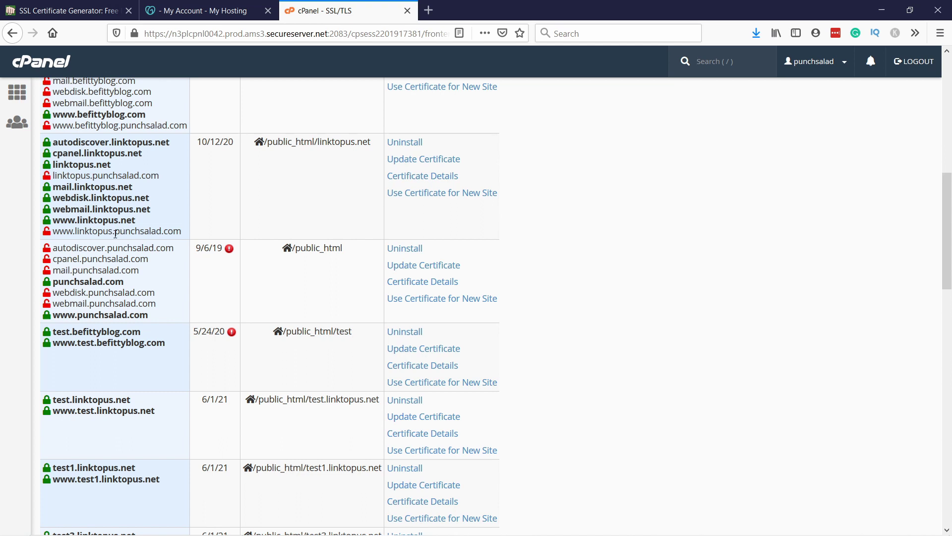
left_click_drag(115, 231, 186, 233)
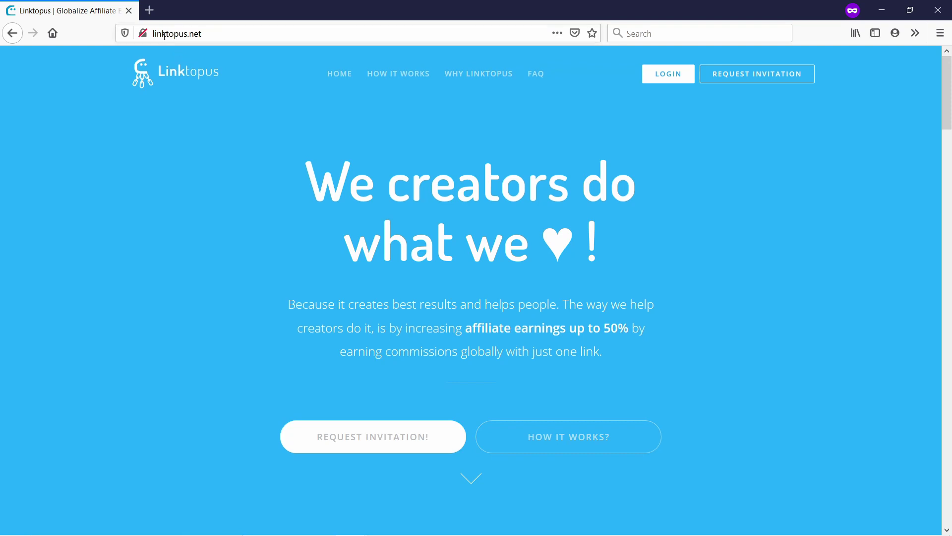
left_click(161, 34)
key("Home")
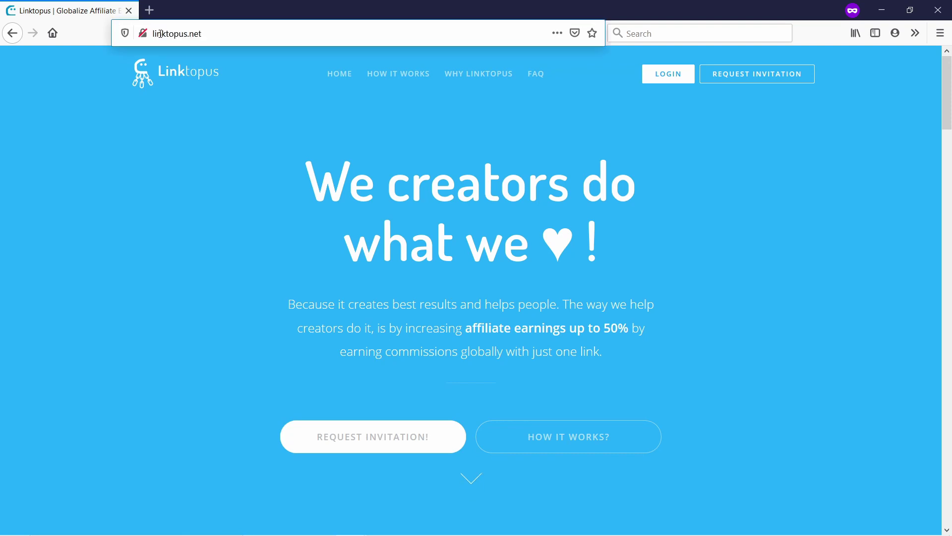
type("https")
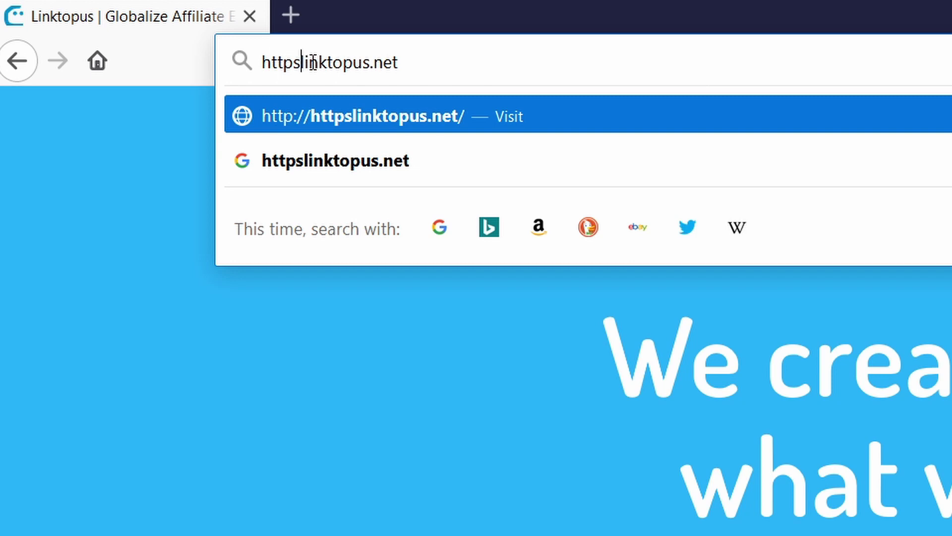
type("://")
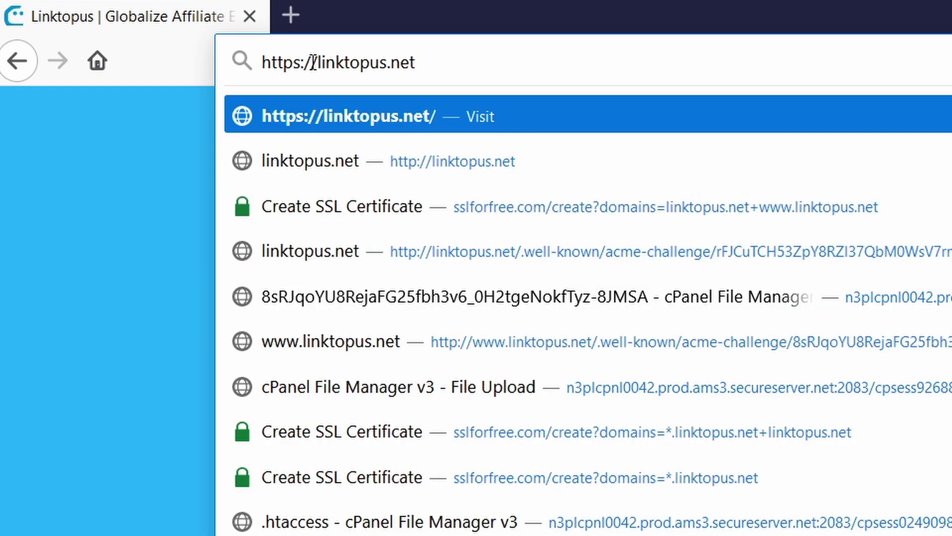
key("Return")
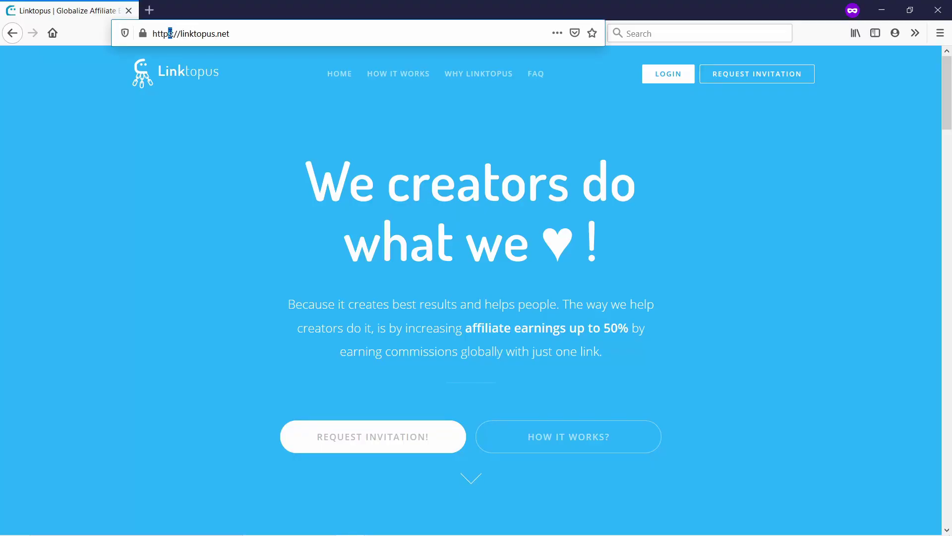
Step: Reload linktopus.net over plain http to see it still loads unsecured
key("BackSpace")
key("Return")
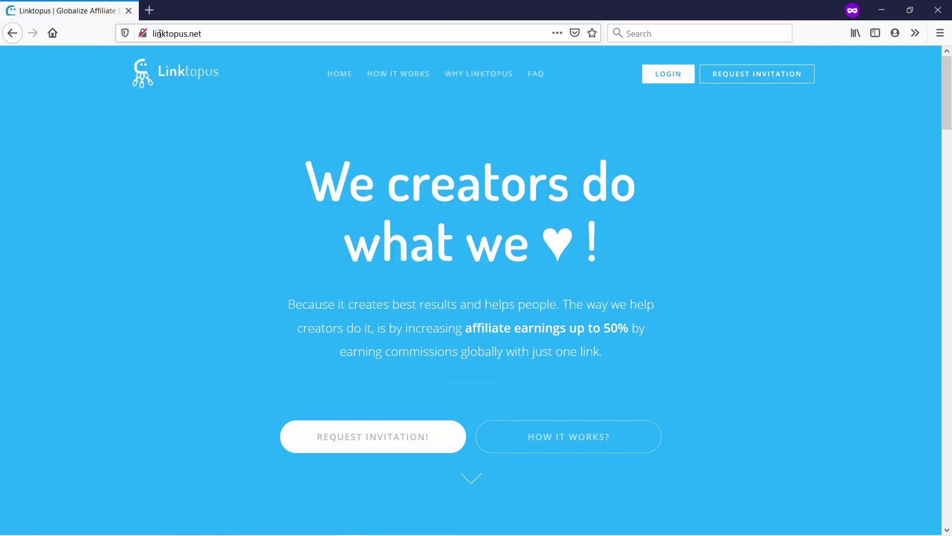
left_click(160, 34)
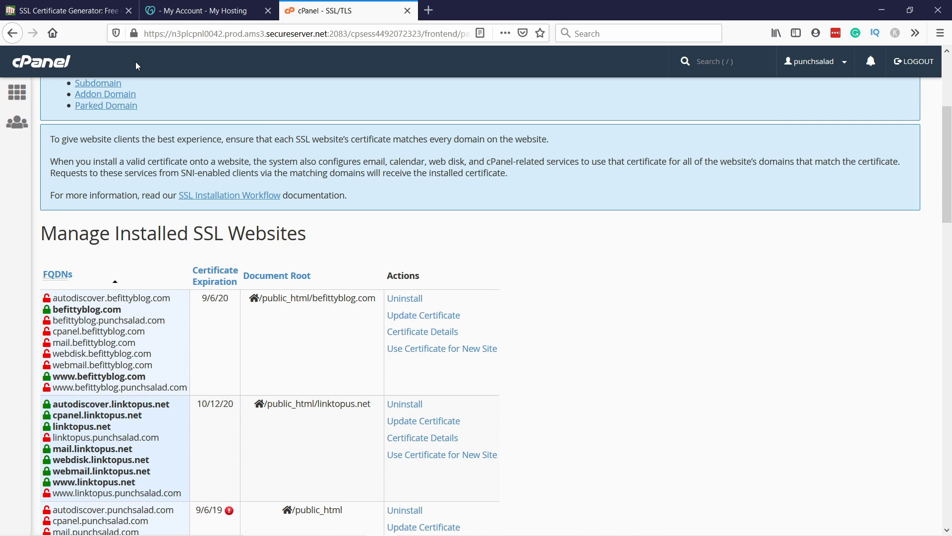
Step: Open File Manager from the cPanel home and open the public_html/linktopus.net folder
left_click(38, 67)
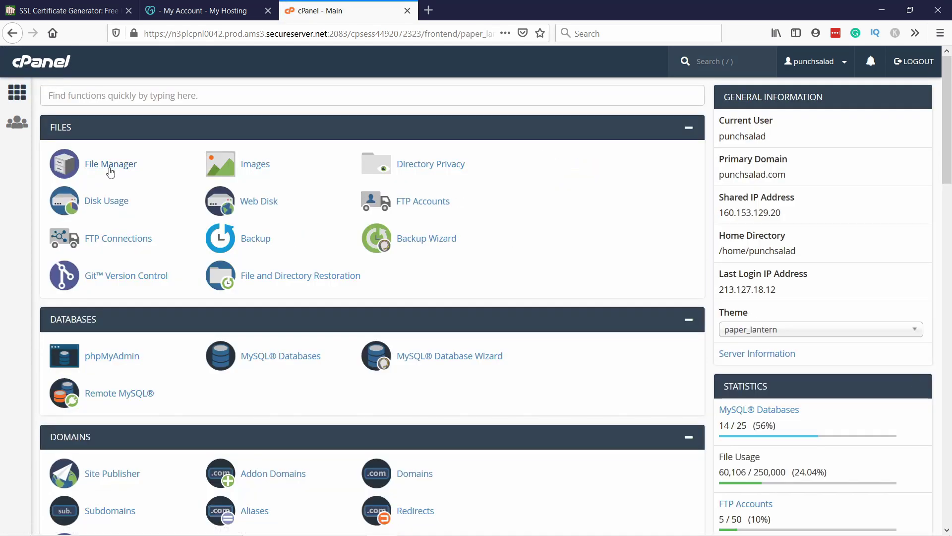
left_click(110, 168)
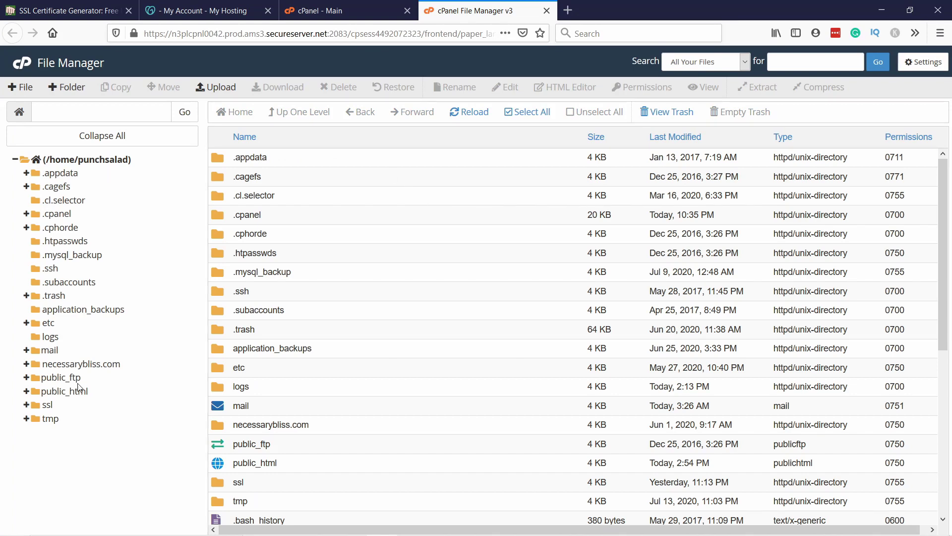
left_click(65, 392)
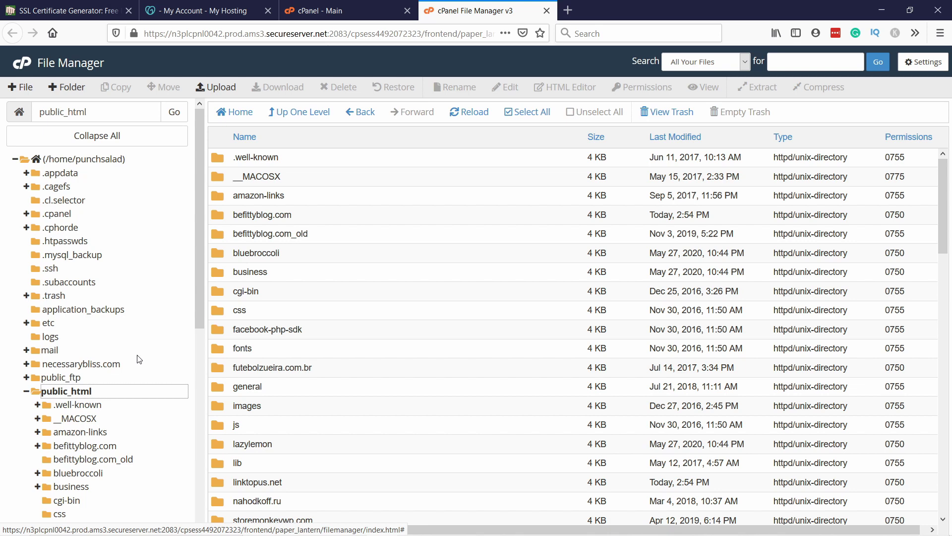
scroll(324, 275, "down", 3)
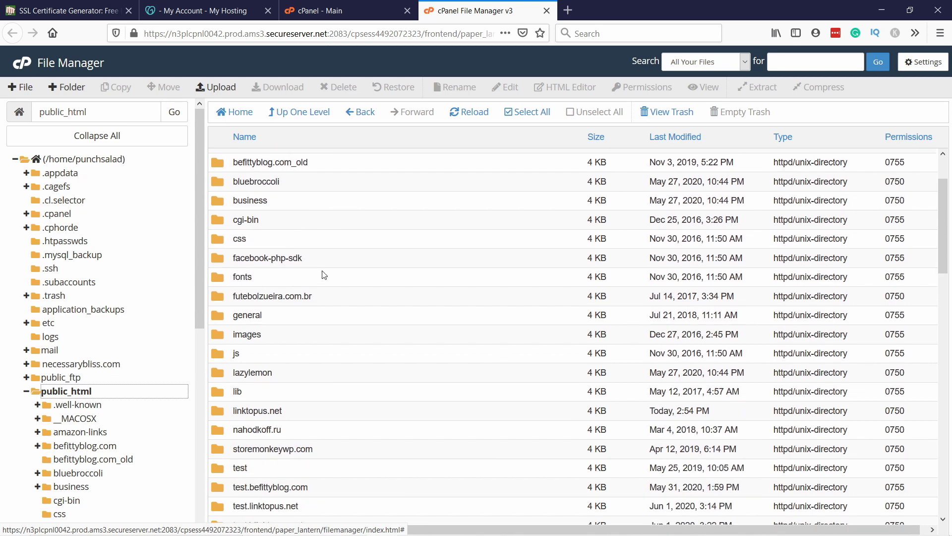
scroll(325, 275, "down", 5)
left_click(277, 278)
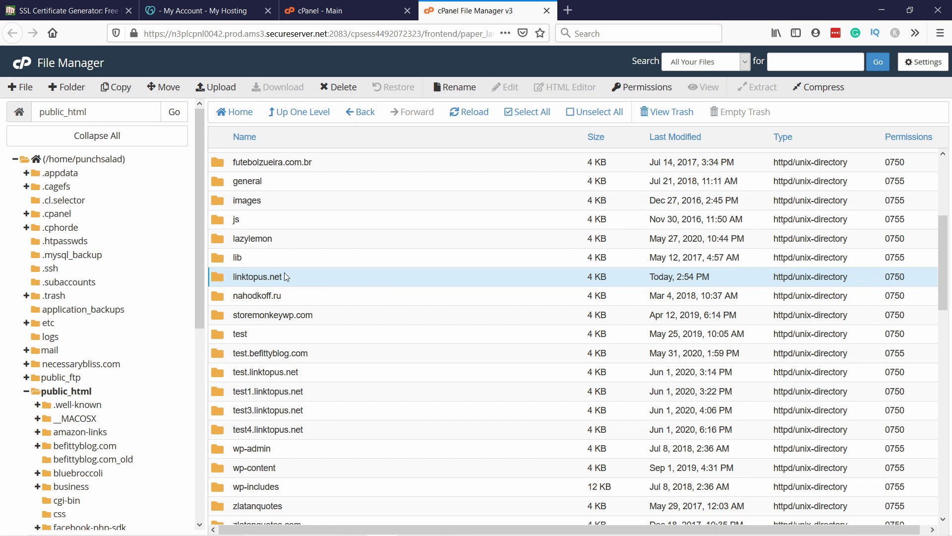
double_click(285, 277)
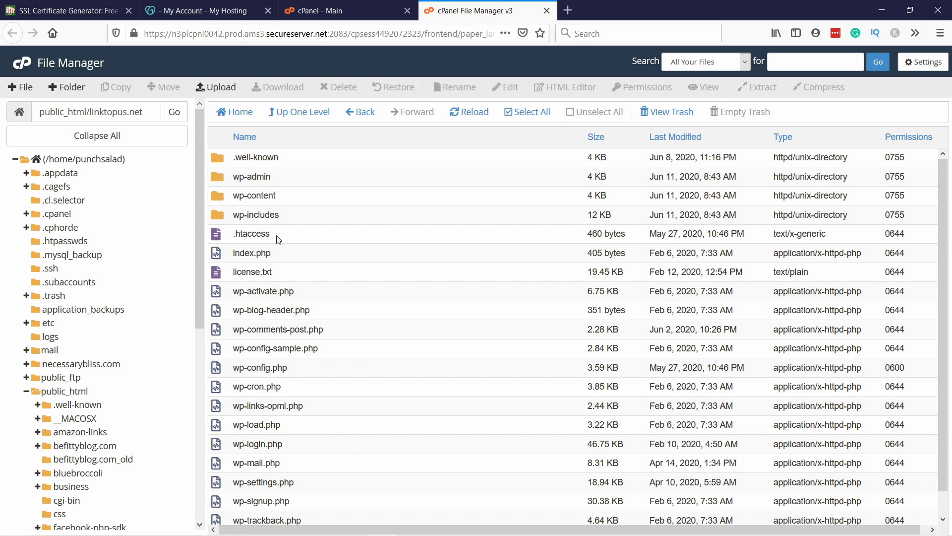
Step: Open the linktopus.net .htaccess file in cPanel's editor via its Edit action
left_click(247, 236)
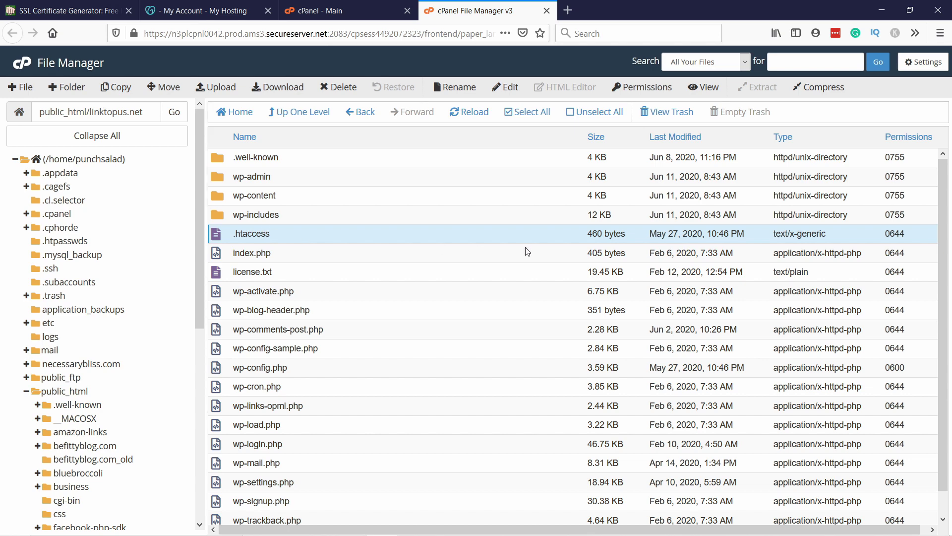
left_click(920, 64)
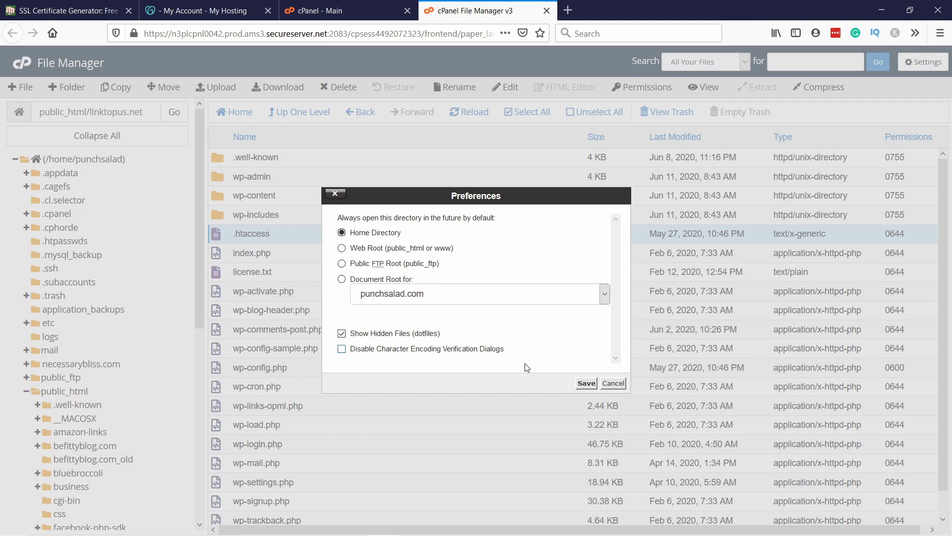
left_click(613, 383)
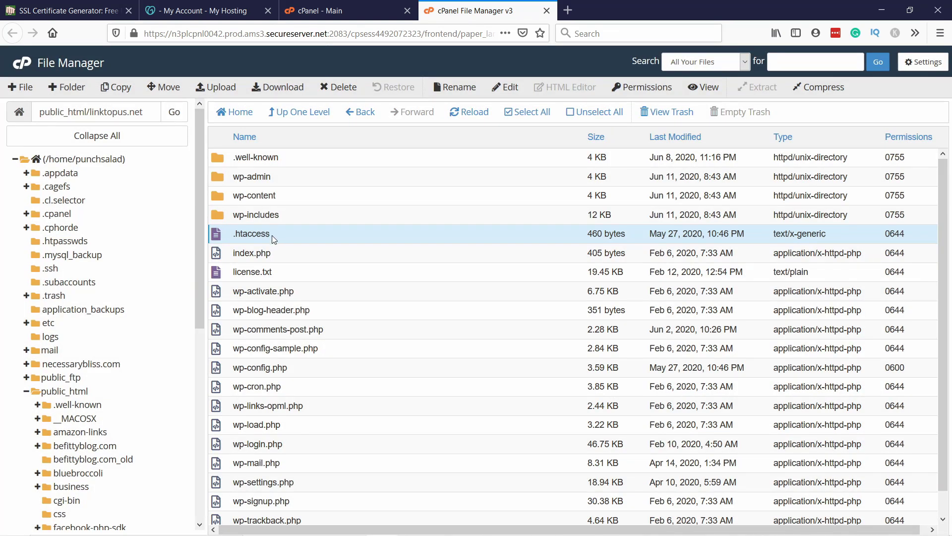
right_click(271, 235)
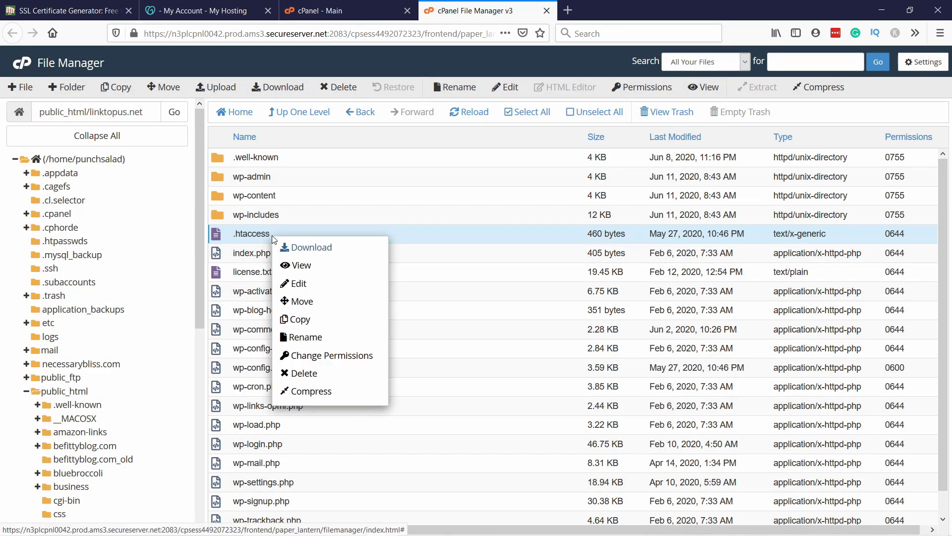
left_click(300, 284)
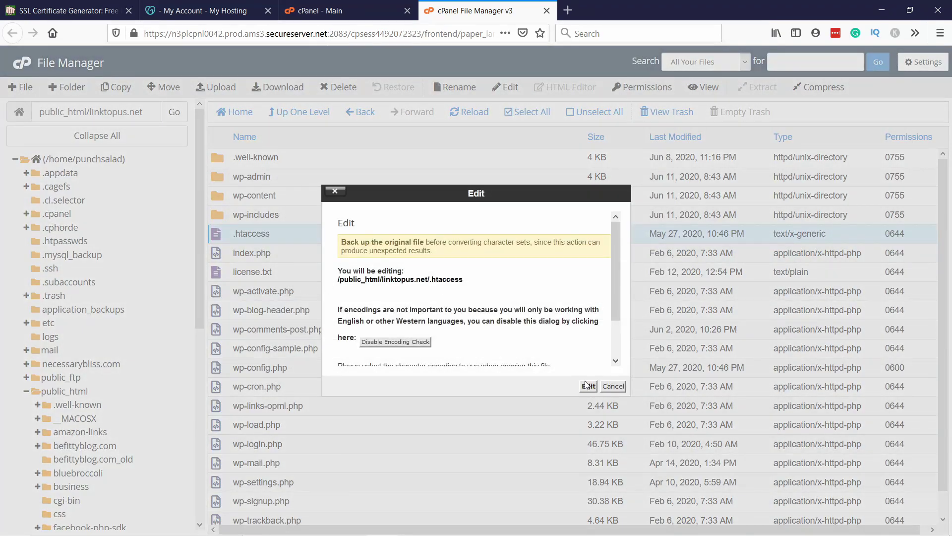
left_click(589, 384)
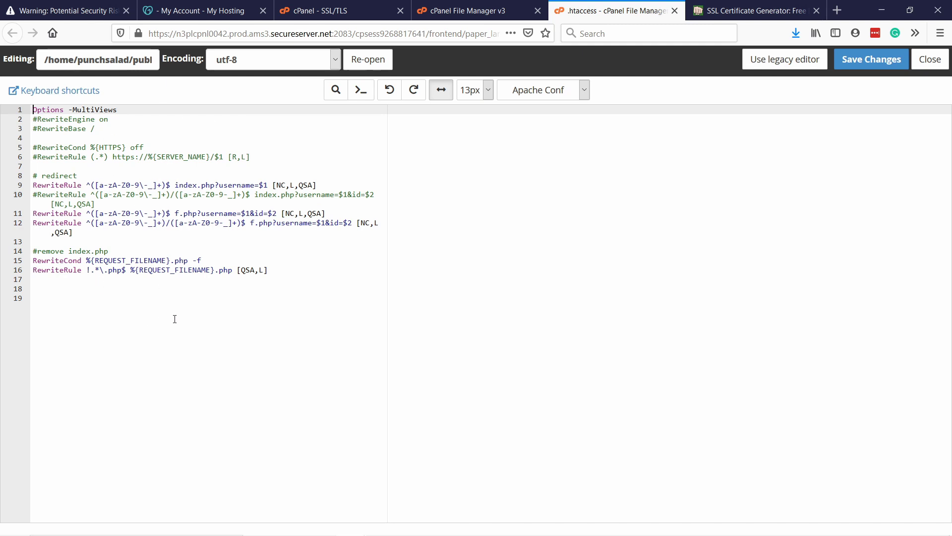
Step: Paste the RewriteEngine/RewriteCond/RewriteRule HTTPS redirect lines at line 19, remove the blank line, and save
left_click(47, 297)
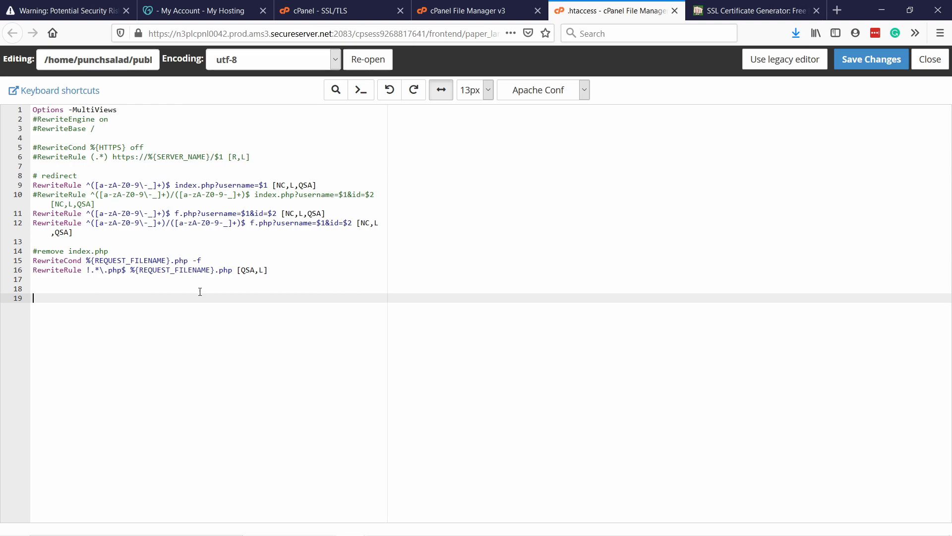
key("alt+Tab")
left_click_drag(396, 106, 23, 67)
key("ctrl+c")
key("alt+Tab")
left_click(42, 301)
key("ctrl+v")
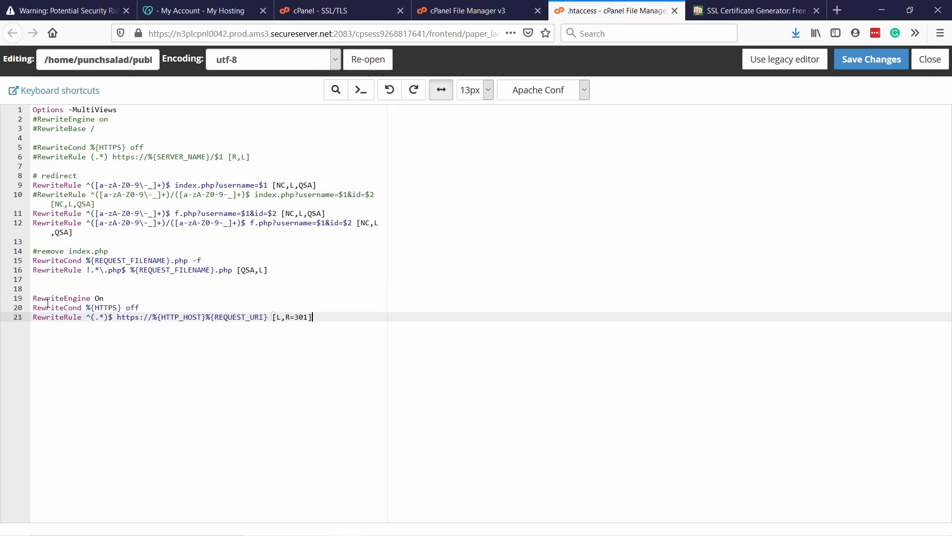
left_click(66, 288)
key("BackSpace")
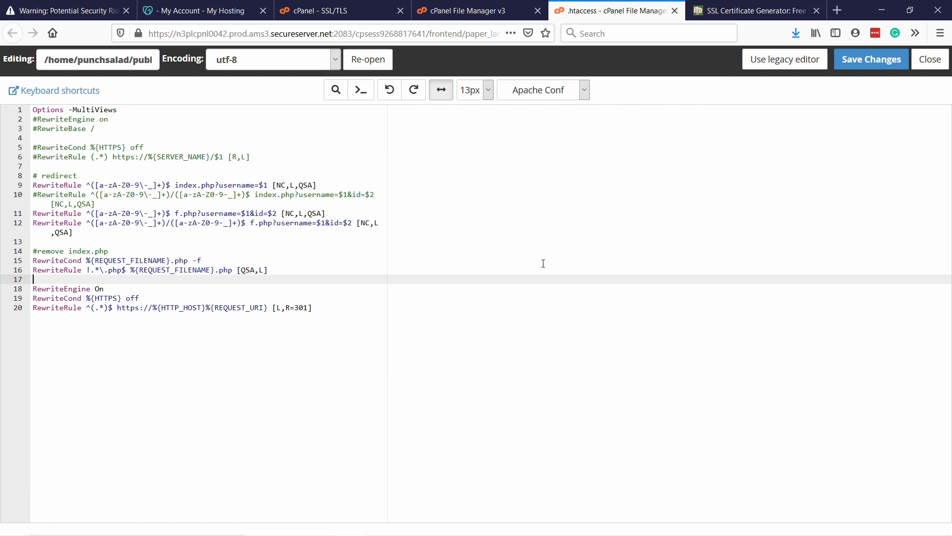
left_click(853, 61)
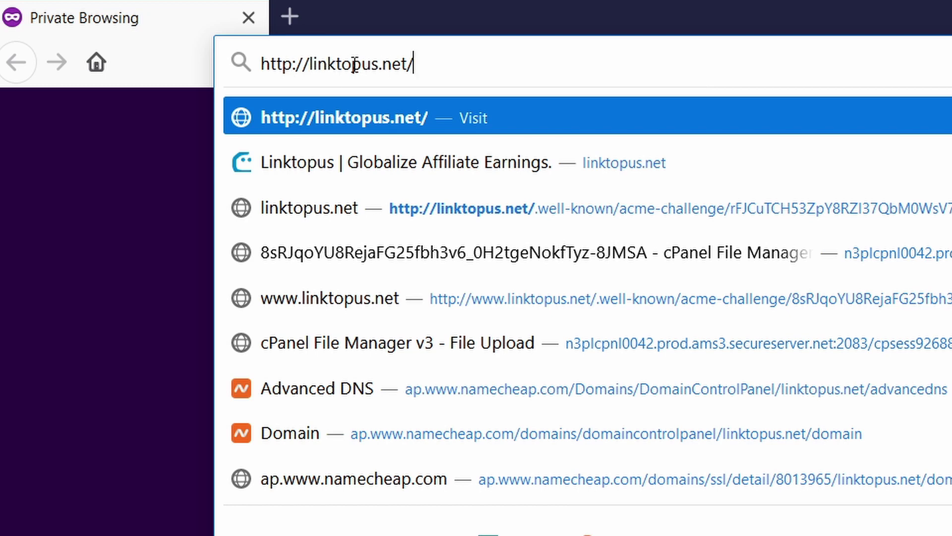
key("Return")
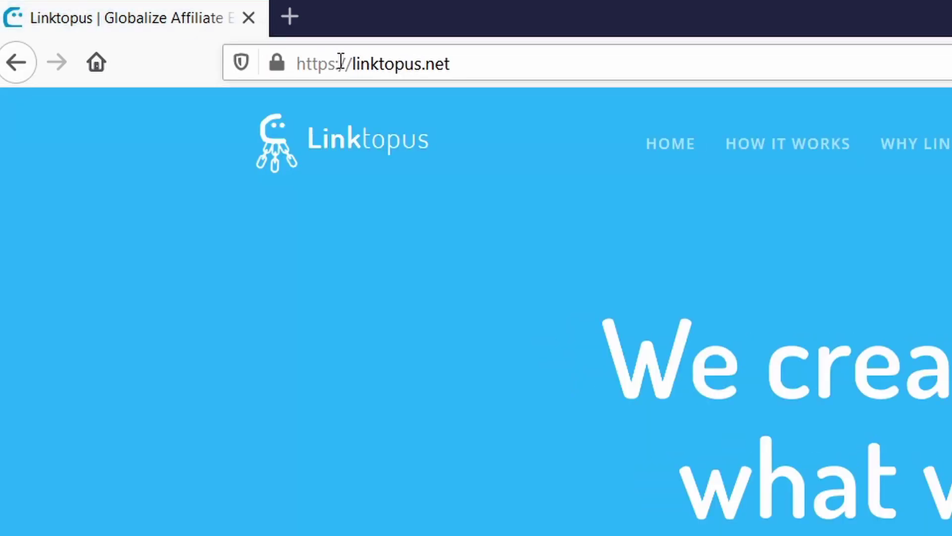
left_click_drag(337, 64, 329, 63)
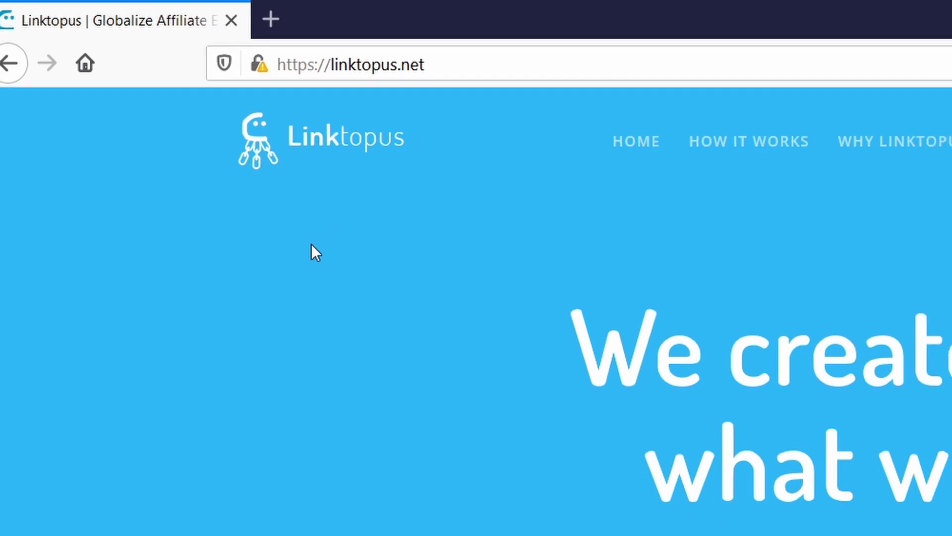
Step: Inspect the linktopus.net page and show the DevTools Console listing its mixed-content warnings
right_click(335, 227)
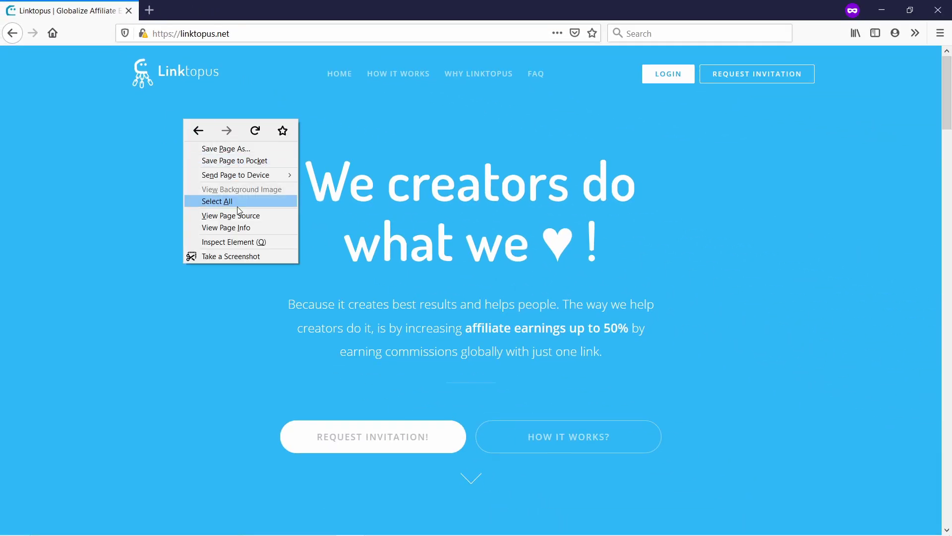
left_click(236, 242)
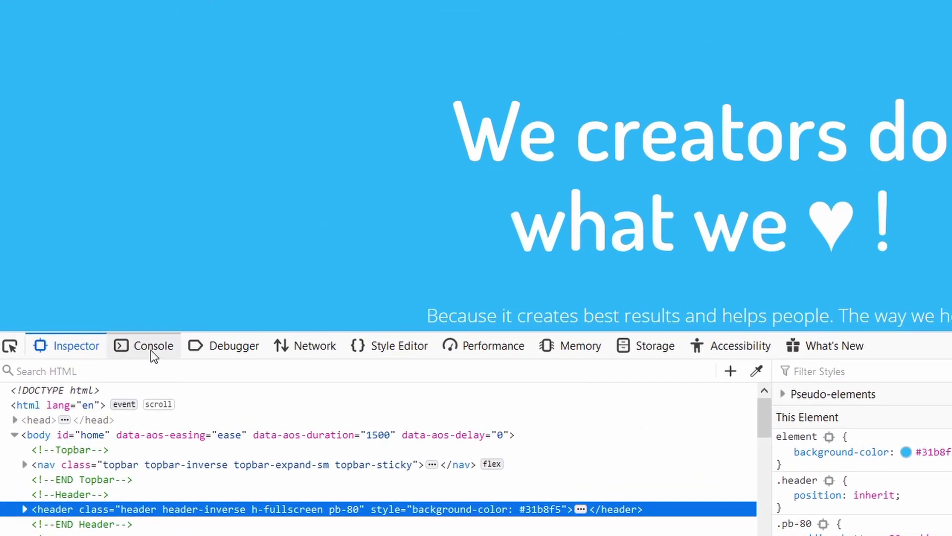
left_click(139, 347)
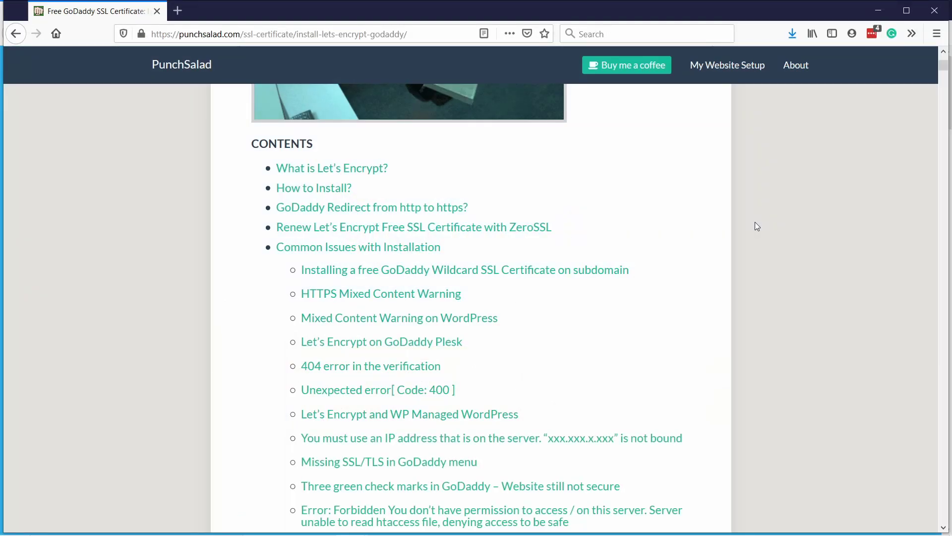
scroll(684, 230, "down", 2)
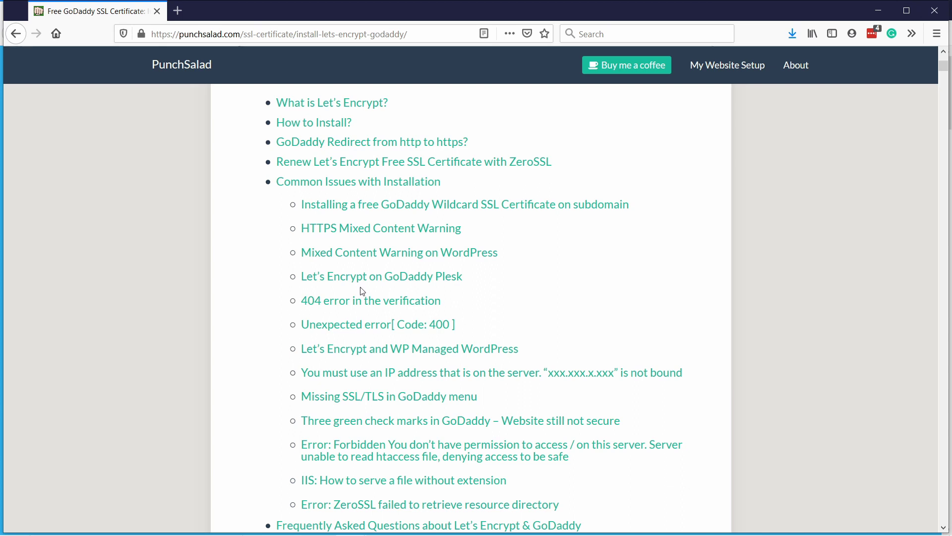
scroll(400, 288, "down", 1)
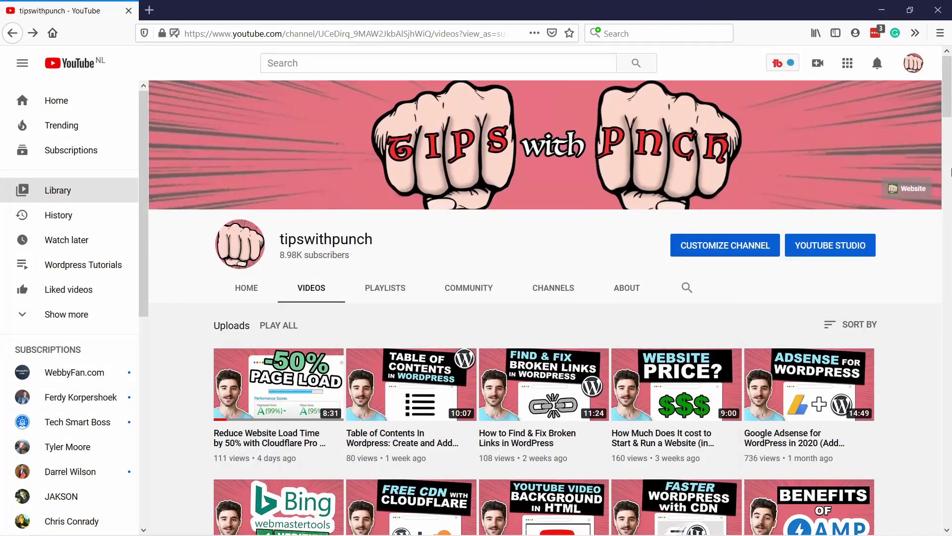
scroll(950, 172, "down", 5)
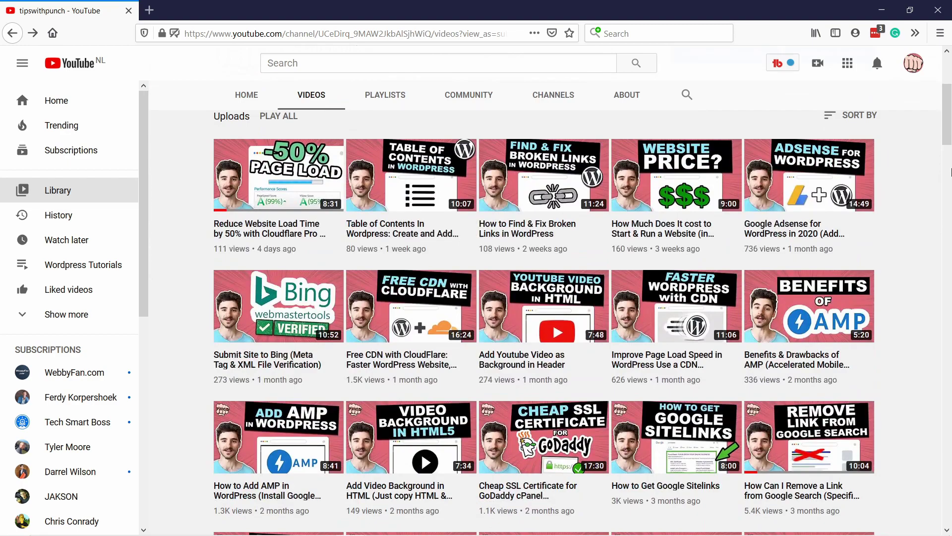
scroll(950, 172, "down", 7)
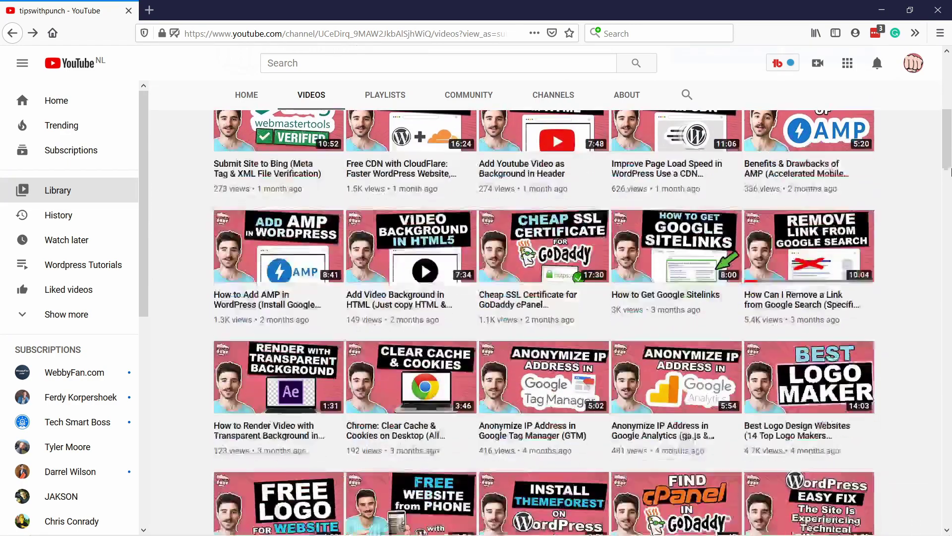
scroll(950, 172, "down", 6)
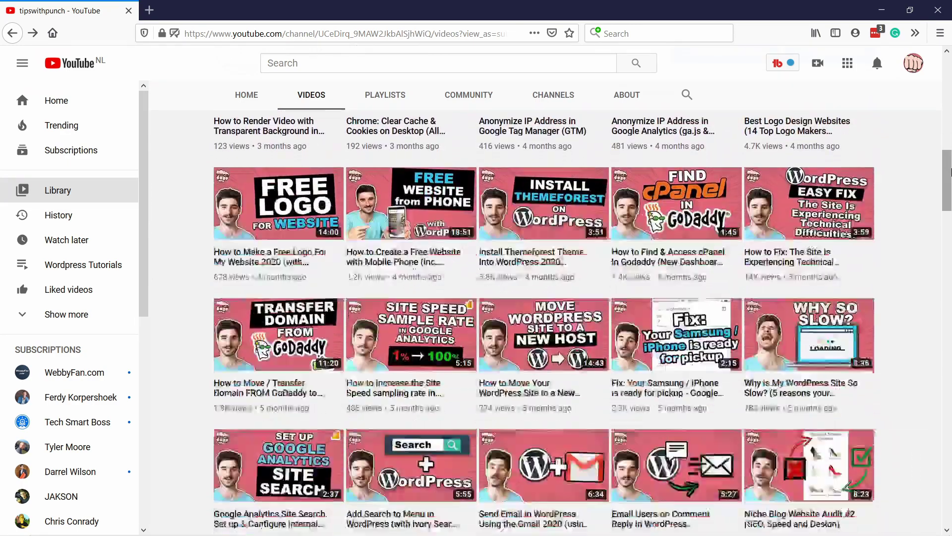
scroll(950, 172, "down", 8)
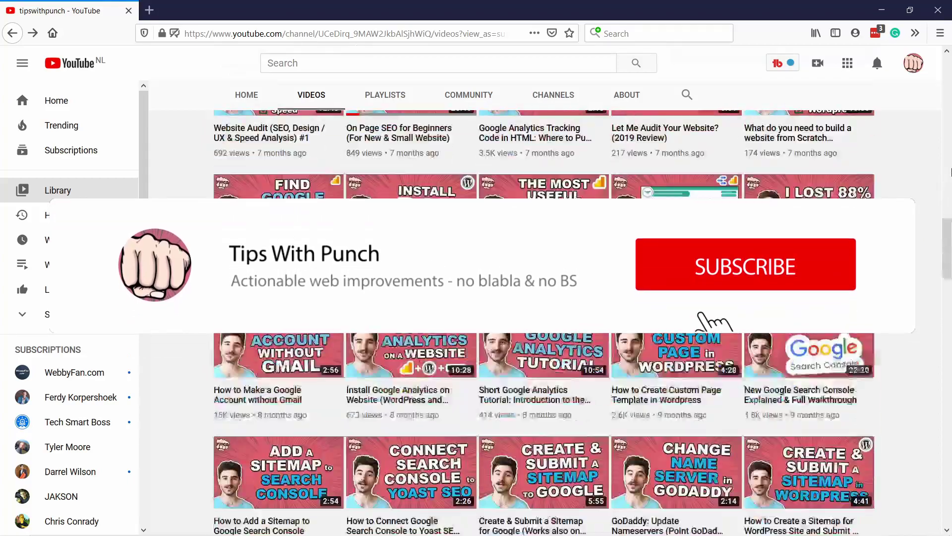
scroll(951, 172, "down", 5)
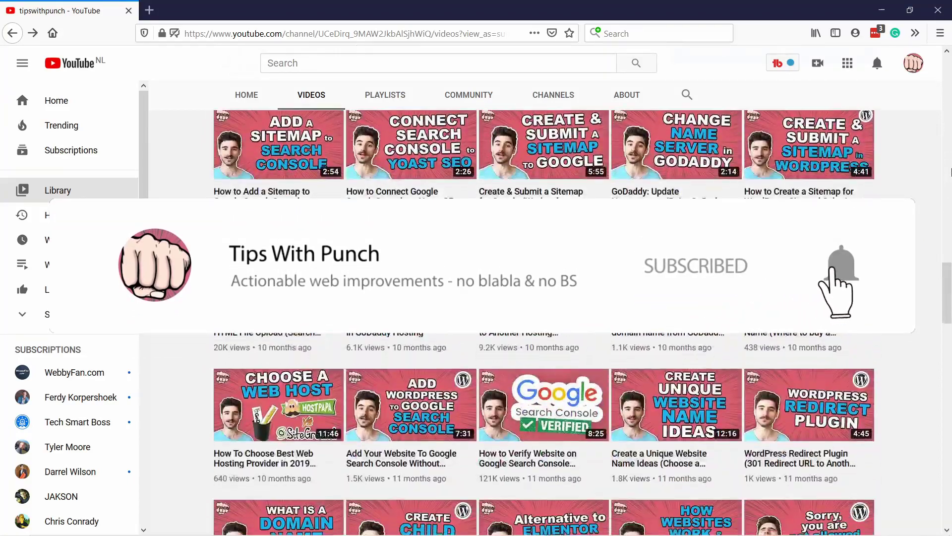
scroll(951, 172, "down", 7)
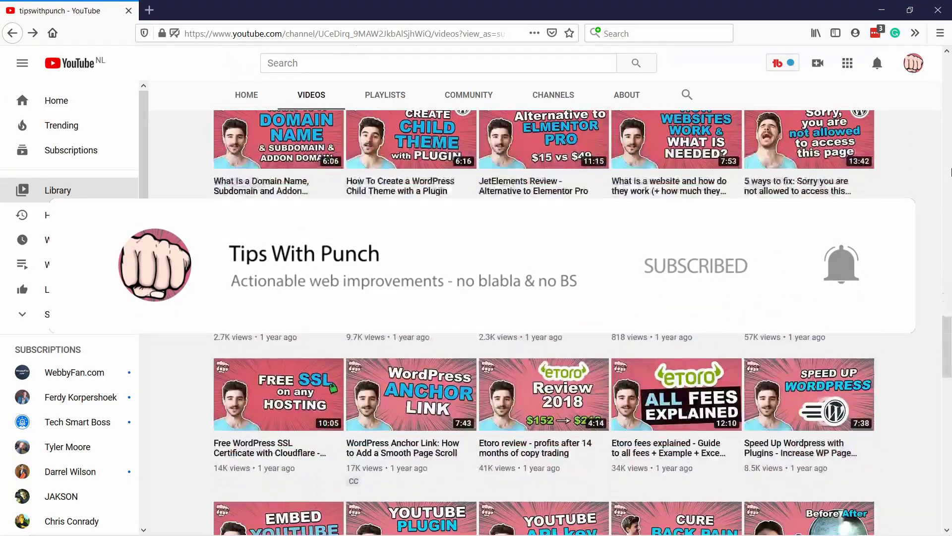